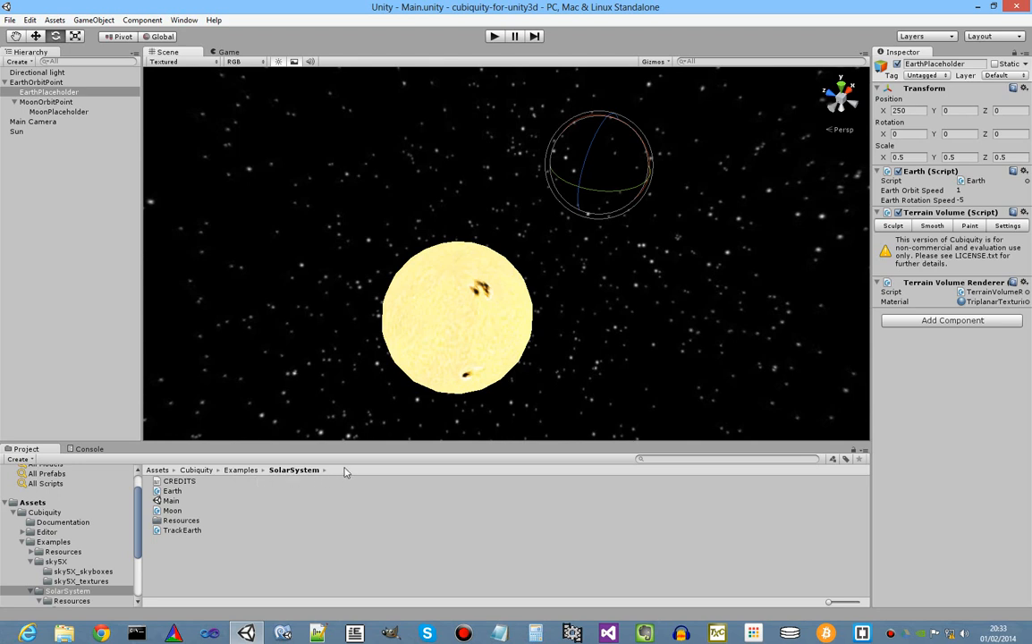
- Run the solar system scene and set EarthPlaceholder's Earth Orbit Speed and Earth Rotation Speed both to 0
click(495, 36)
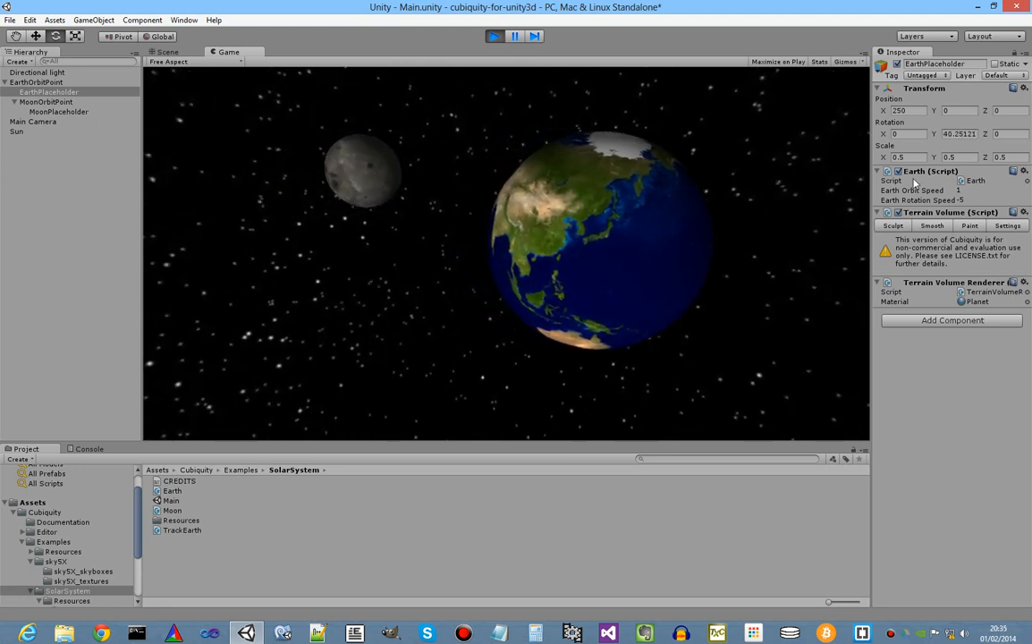
click(964, 191)
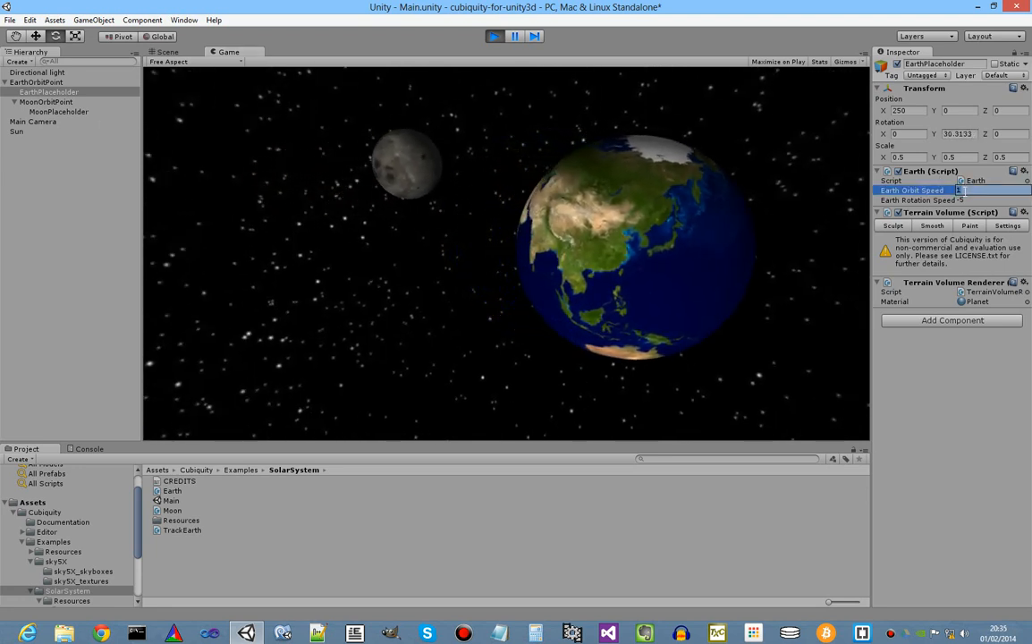
text(0)
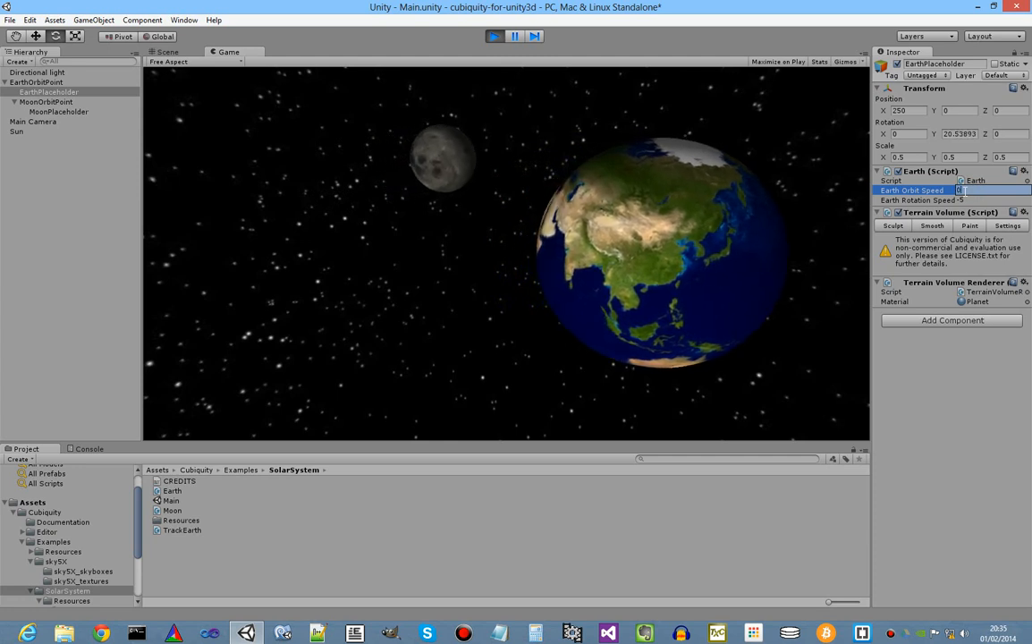
click(979, 200)
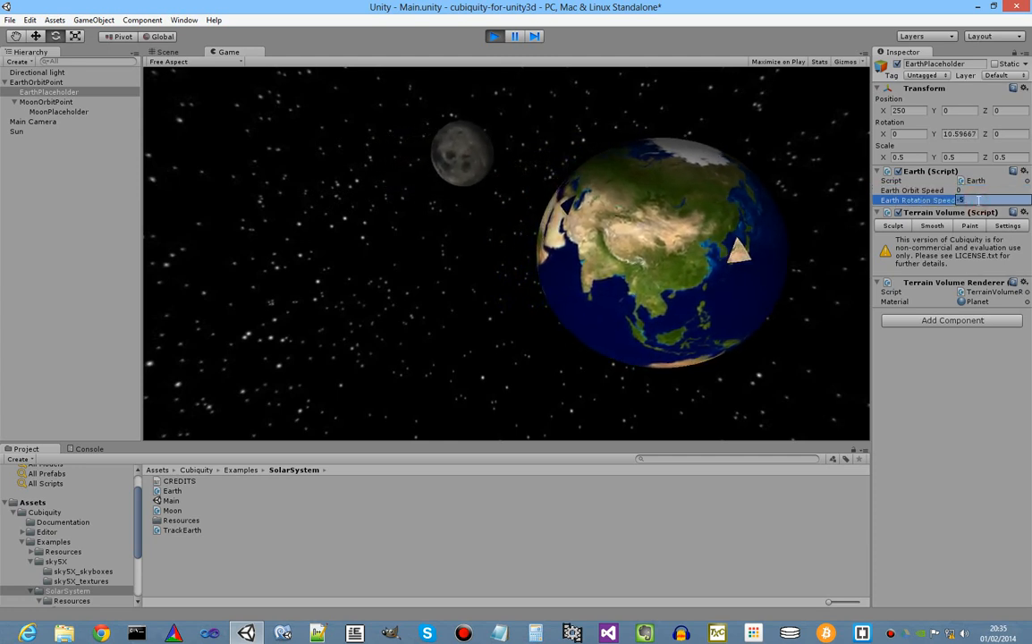
text(0)
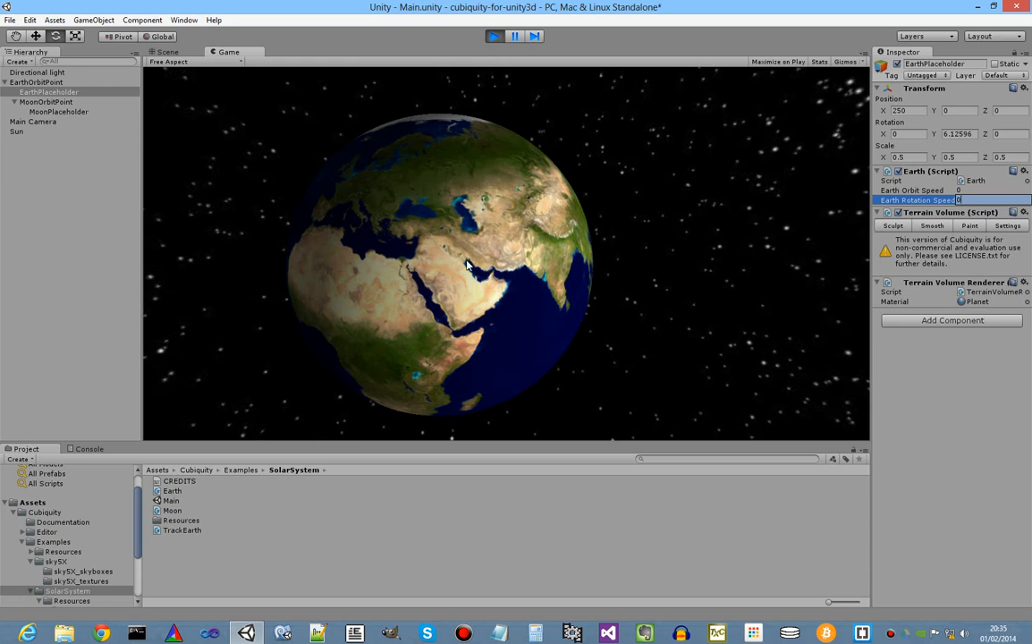
- Attach the ClickToCarveTerrainVolume script from the Examples folder to EarthPlaceholder
click(238, 471)
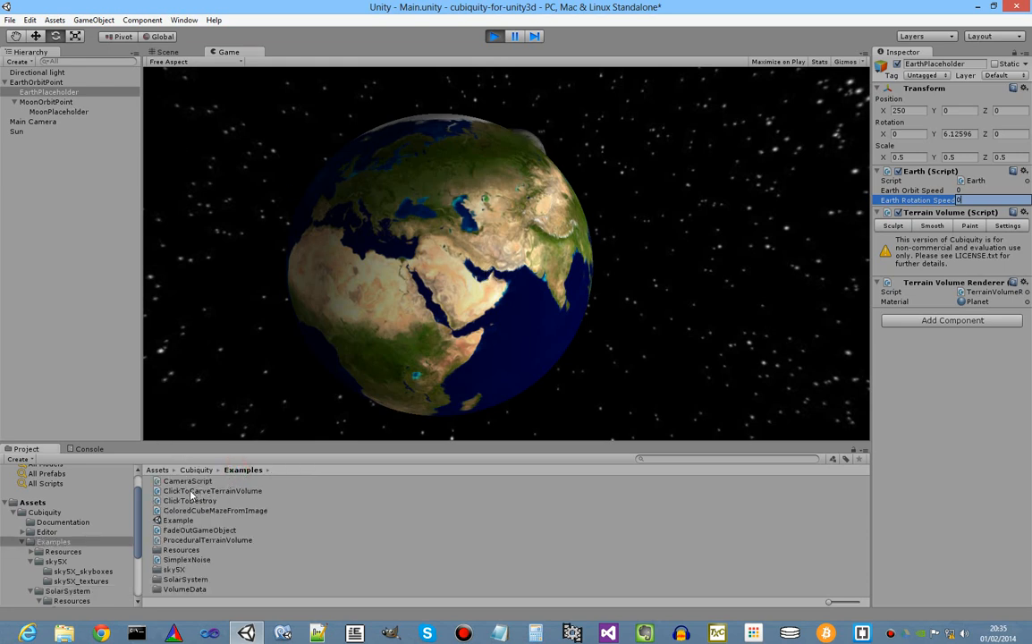
click(192, 491)
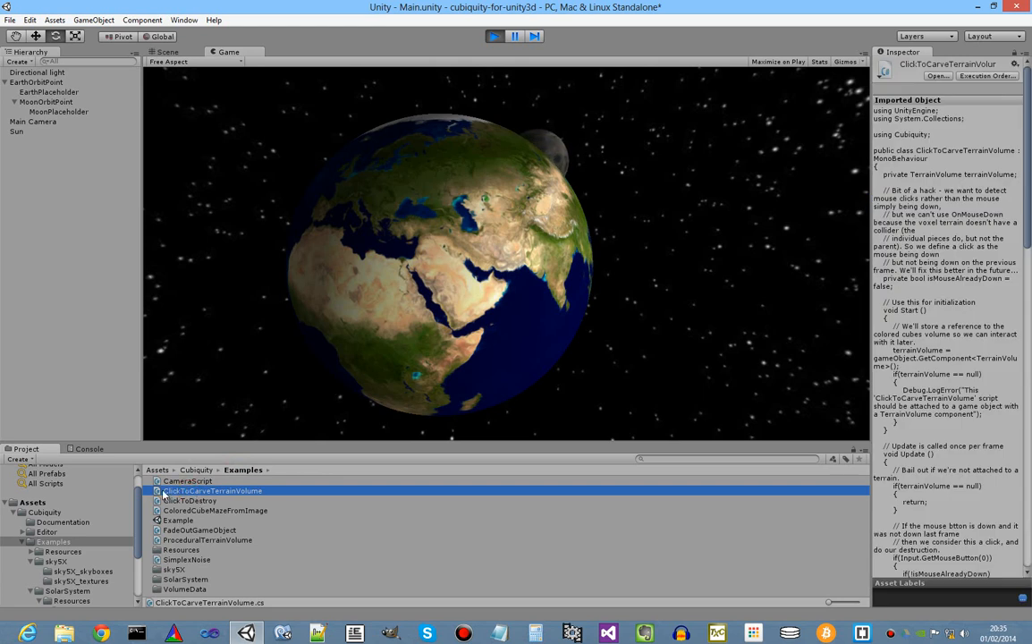
drag(161, 481, 43, 94)
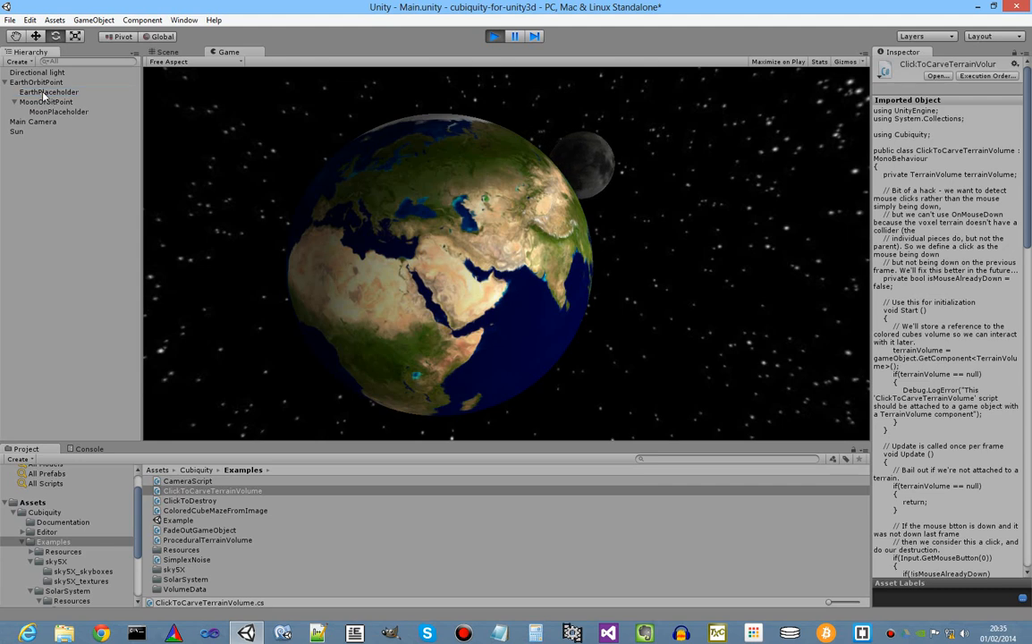
- Carve a cluster of overlapping craters into the running Earth around the Middle East and eastern Mediterranean
click(462, 275)
right_drag(491, 299, 461, 267)
key(a)
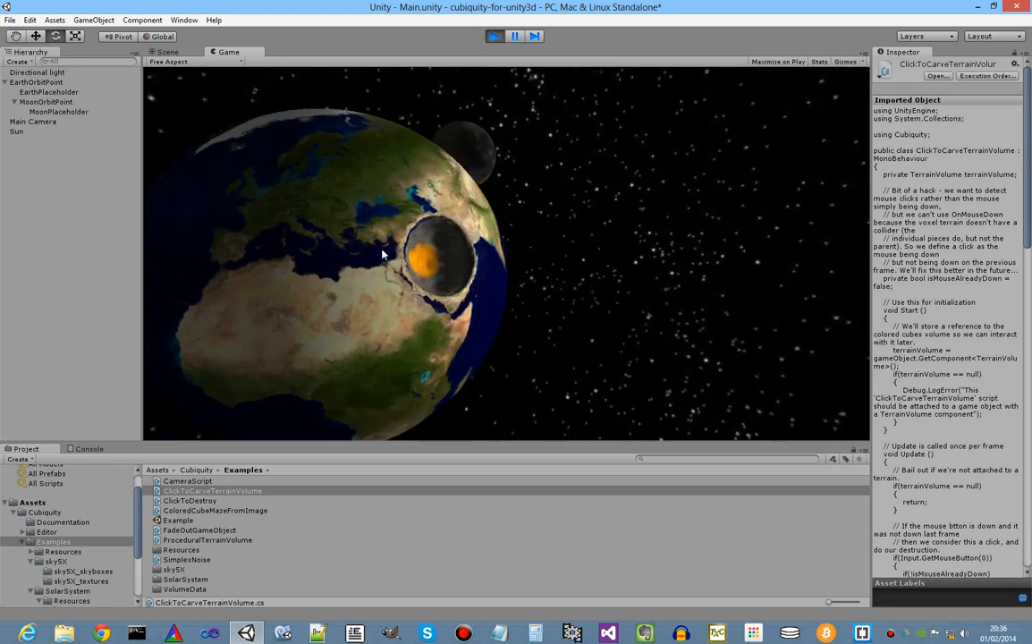
click(365, 237)
click(399, 202)
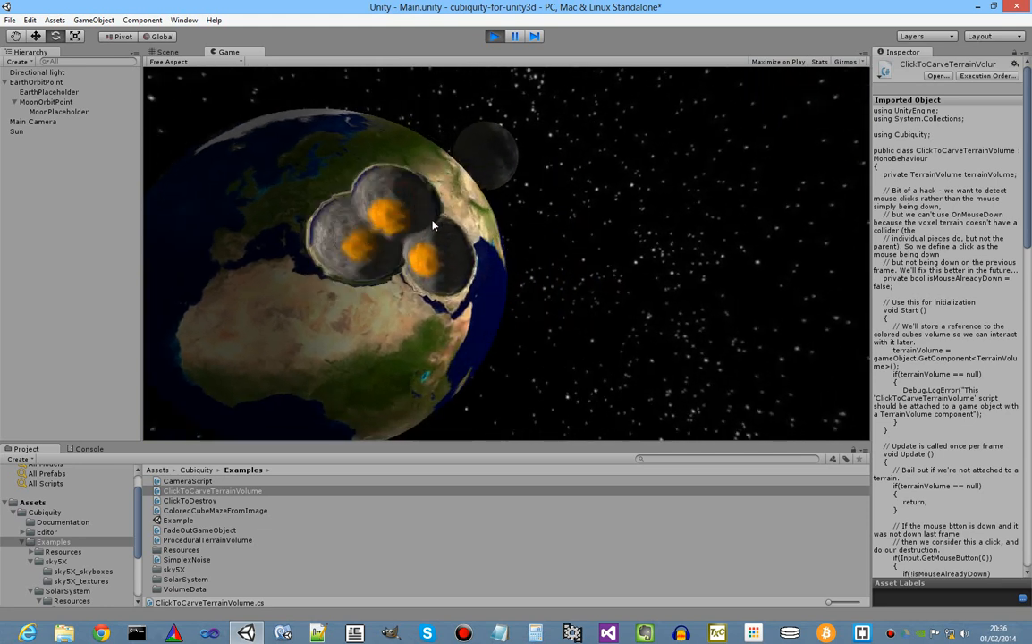
click(432, 225)
click(397, 244)
click(383, 294)
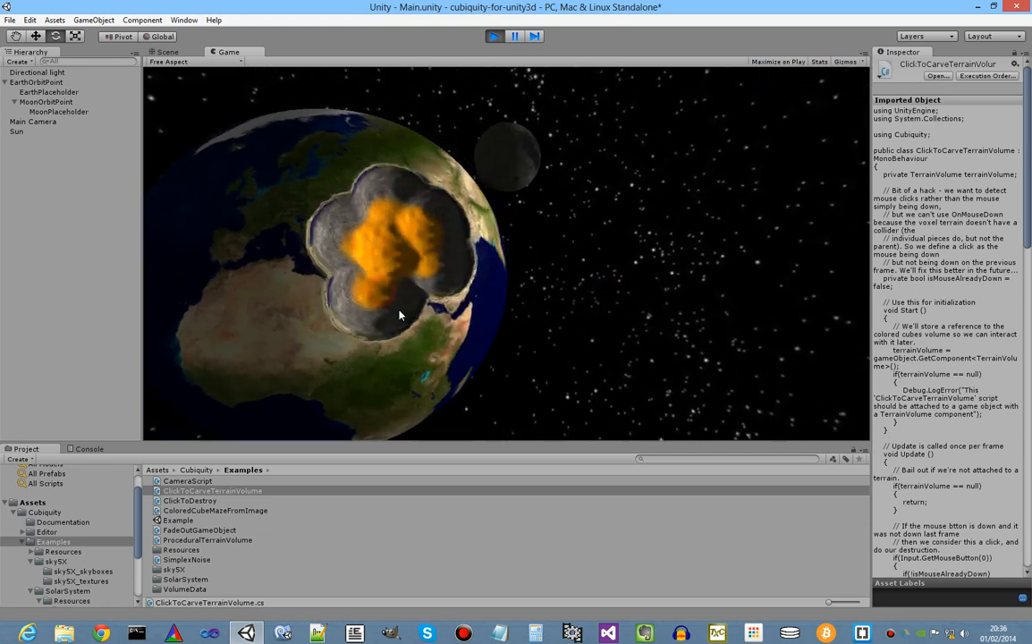
click(434, 316)
click(465, 289)
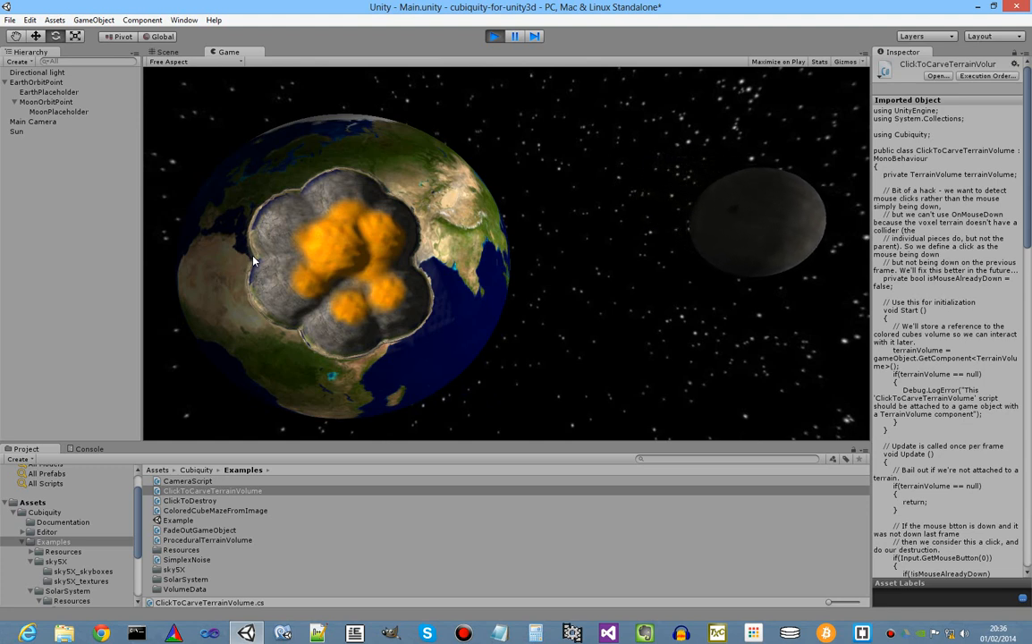
click(376, 290)
- Enlarge the Earth's crater and carve deeper through its orange layer down to the white core
right_drag(377, 290, 379, 223)
key(w)
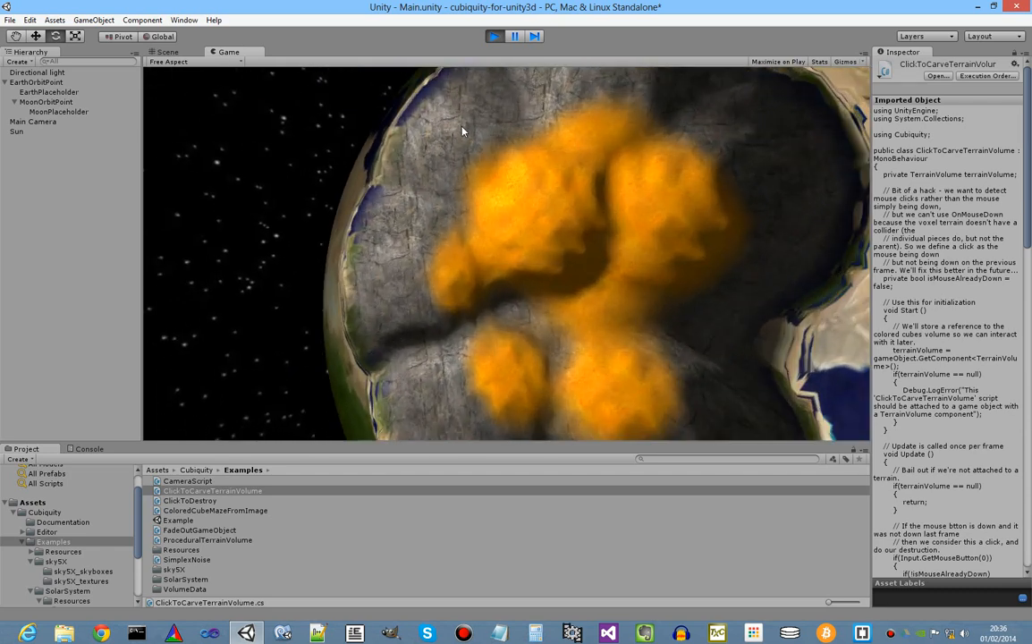
key(s)
right_drag(533, 286, 558, 293)
key(s)
key(w)
click(613, 150)
click(647, 177)
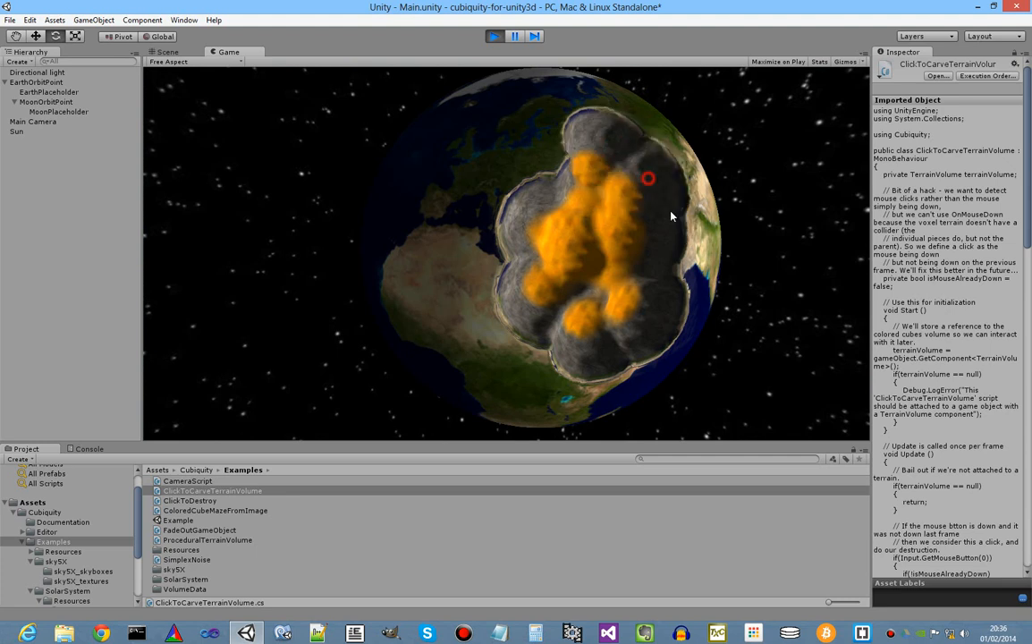
click(678, 269)
click(614, 244)
click(552, 175)
click(543, 185)
click(535, 216)
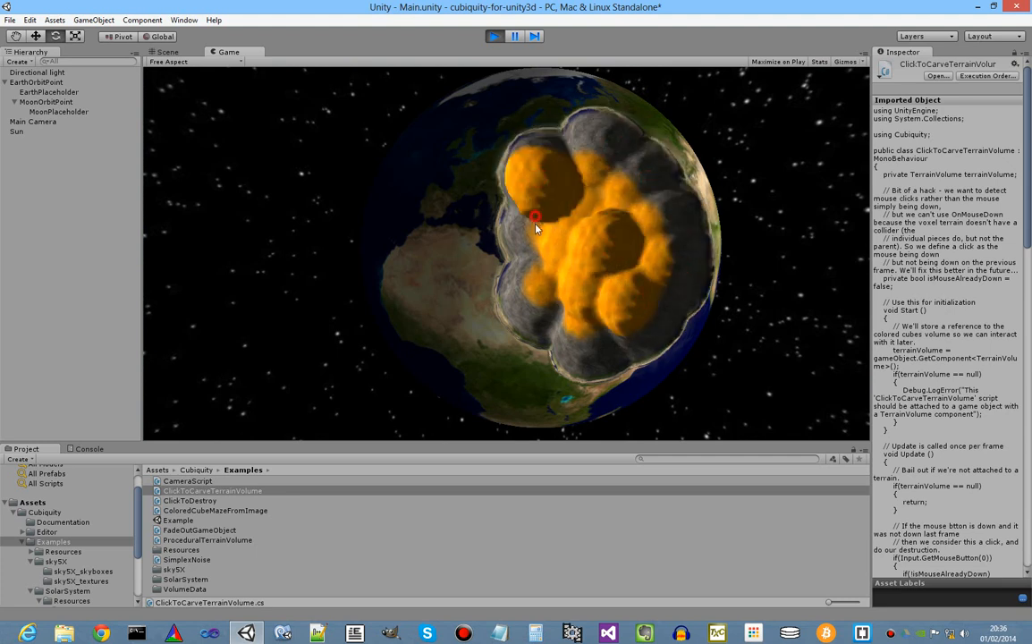
click(575, 233)
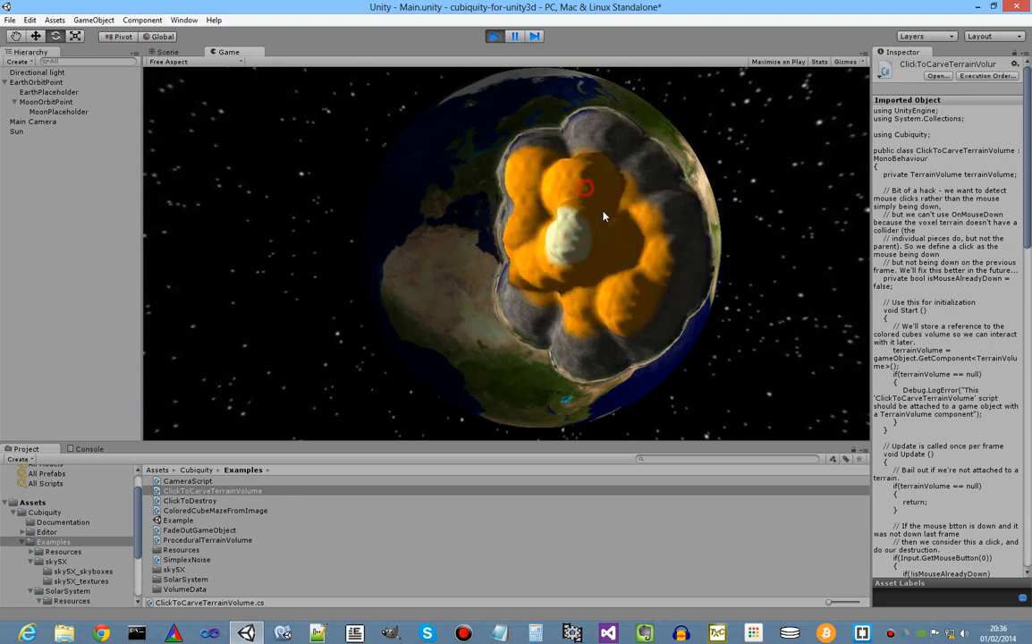
- Widen the Earth's crater with further carvings along its northern and eastern edges
click(628, 158)
click(651, 191)
click(670, 235)
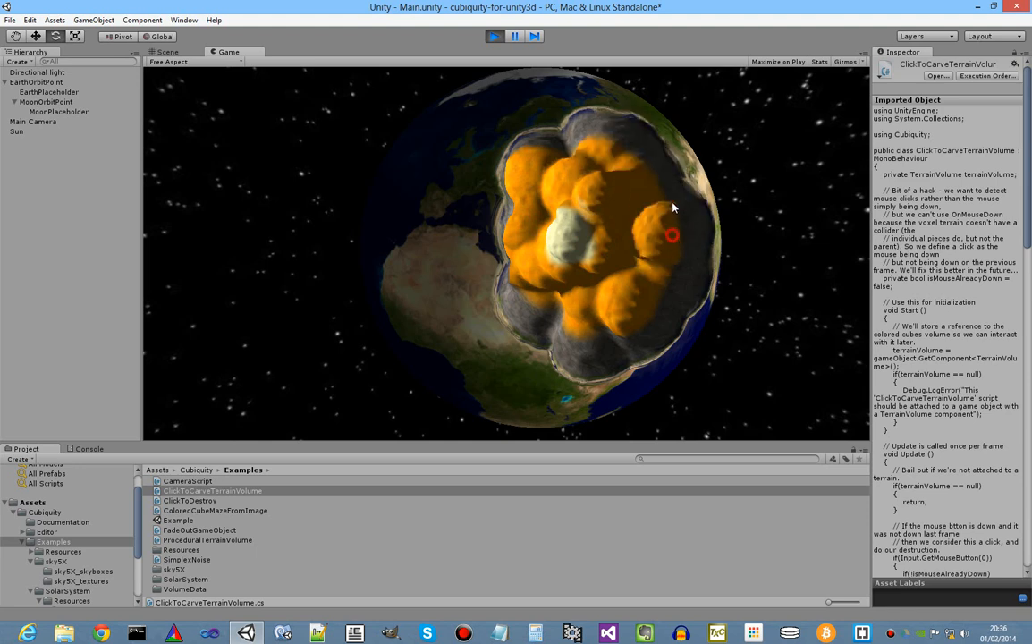
click(673, 179)
click(625, 127)
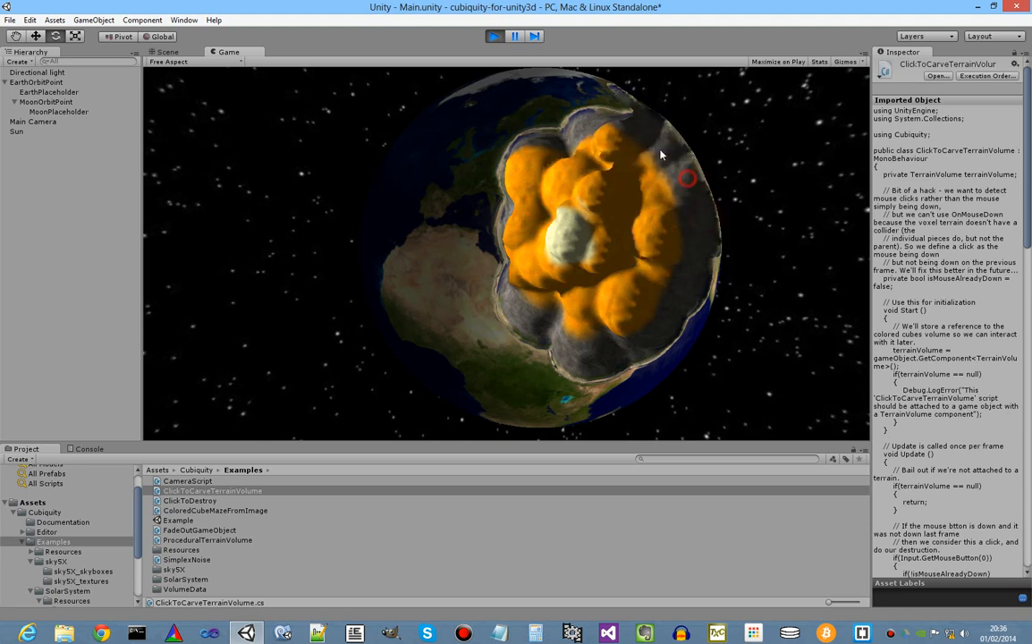
click(510, 114)
click(517, 111)
click(554, 122)
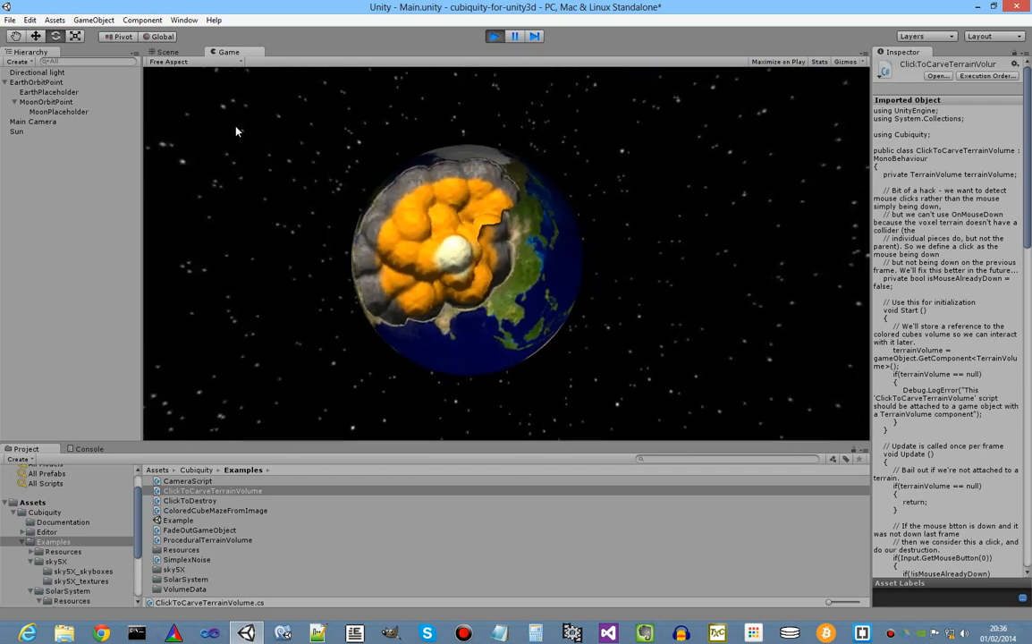
- Set EarthPlaceholder's Earth Rotation Speed to -5 and its Earth Orbit Speed to 1
click(54, 92)
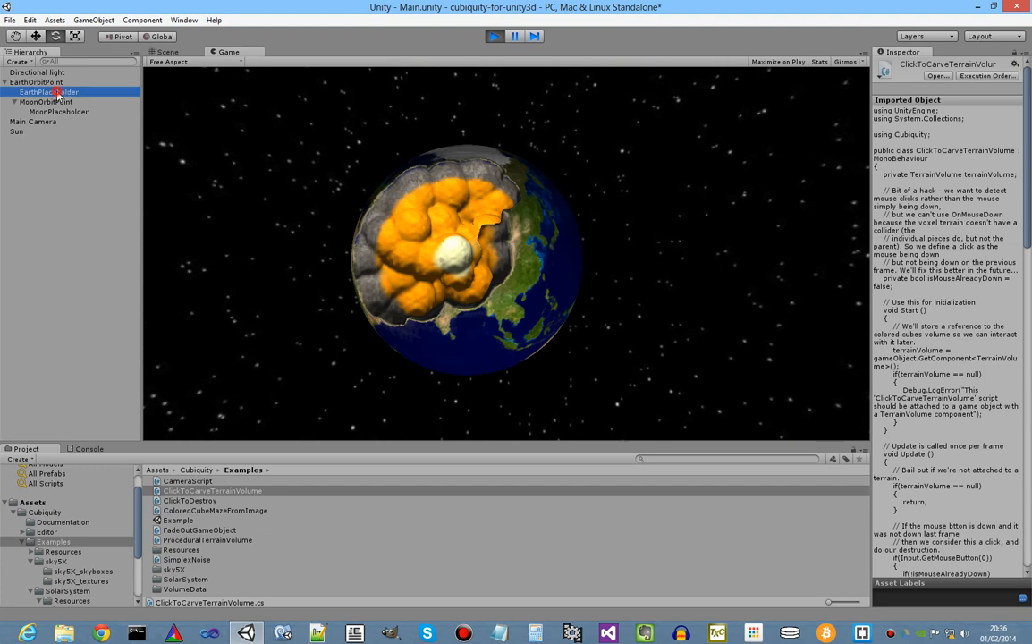
click(969, 199)
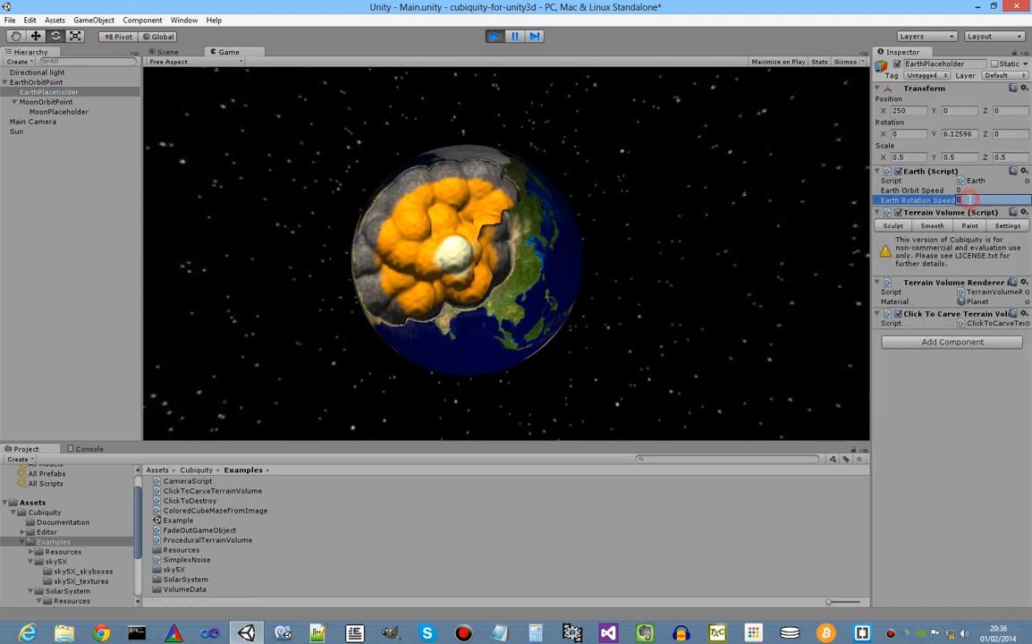
text(-5)
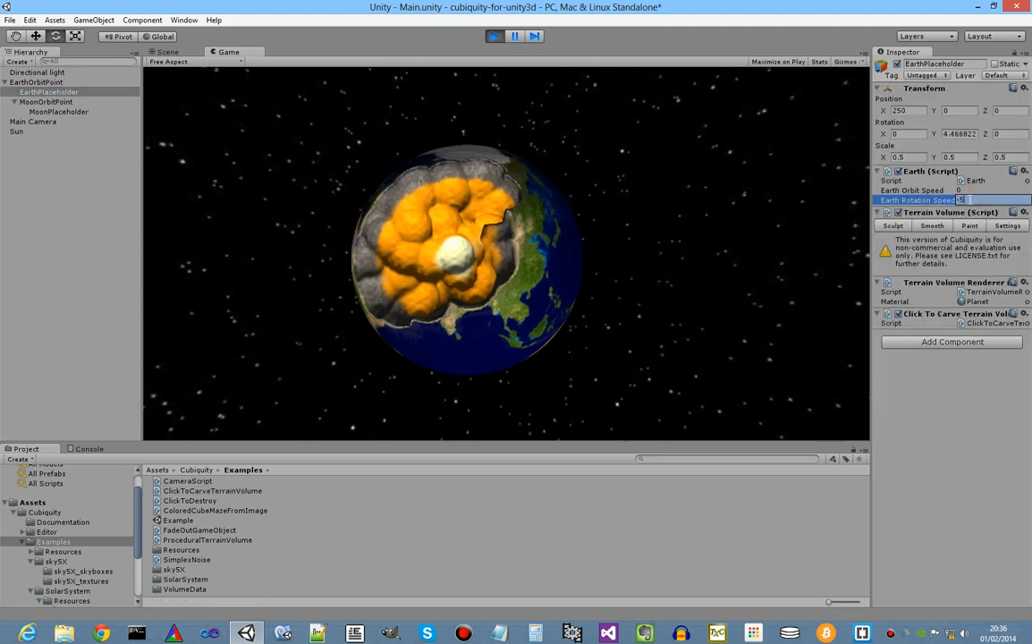
click(971, 191)
text(1)
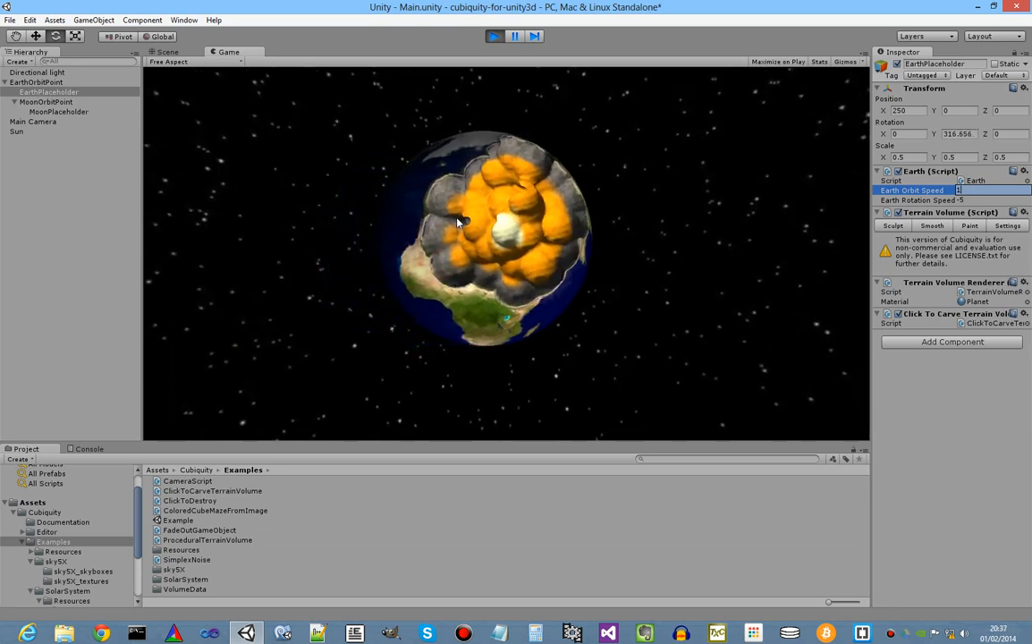
- Attach the ClickToCarveTerrainVolume script to MoonPlaceholder and carve chunks out of the orbiting Moon
right_drag(513, 226, 489, 237)
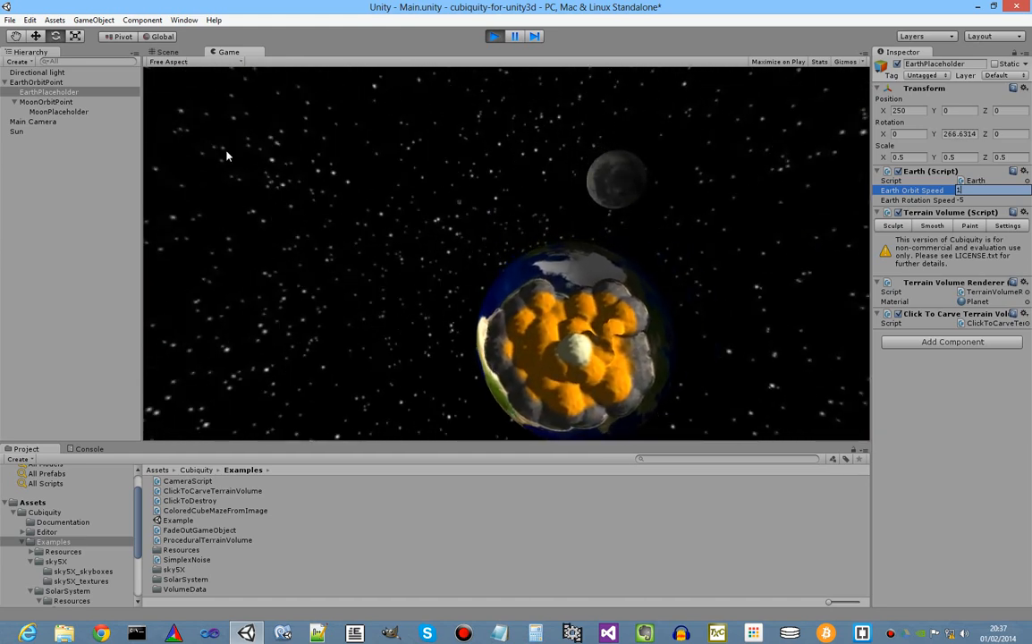
click(77, 113)
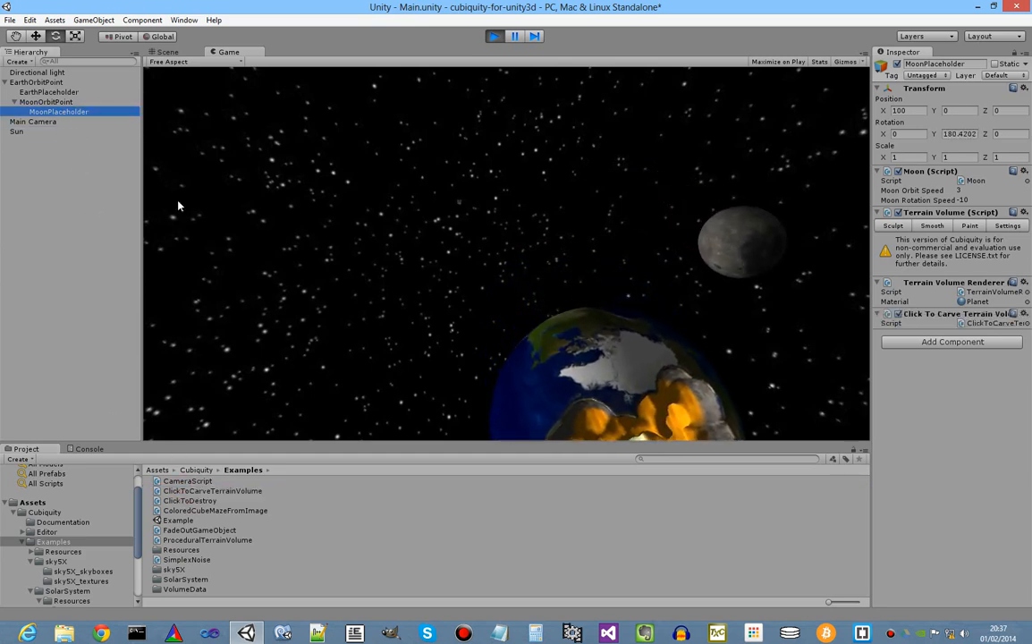
drag(177, 203, 332, 239)
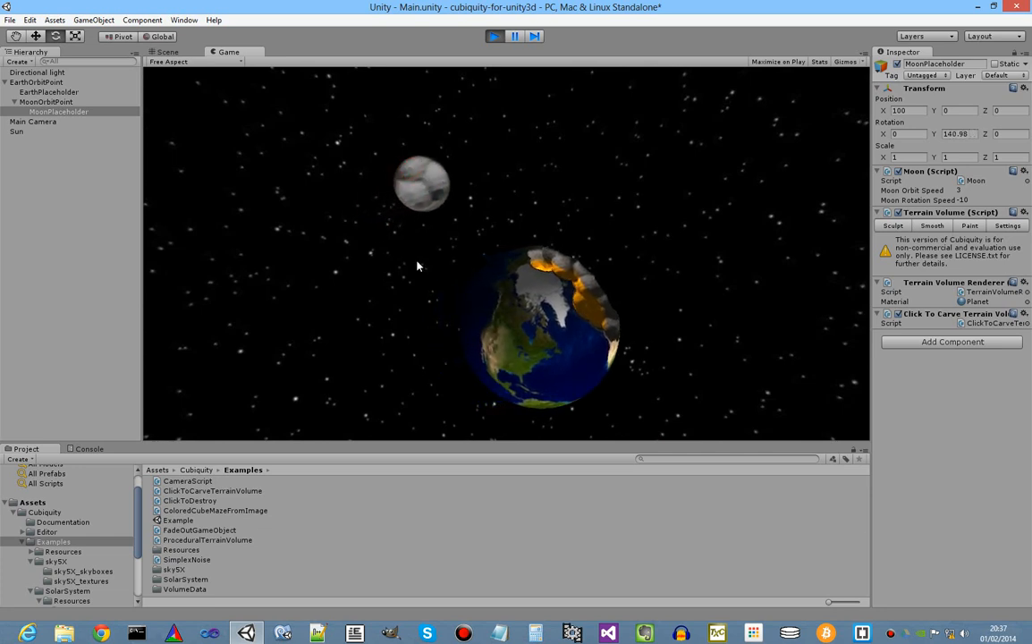
drag(392, 264, 393, 173)
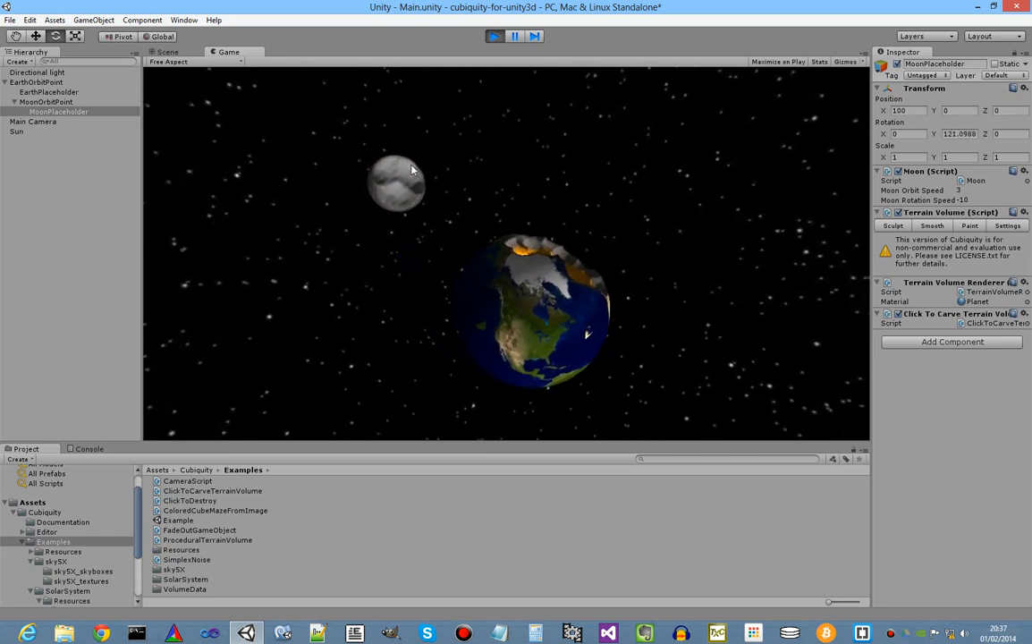
drag(355, 212, 428, 205)
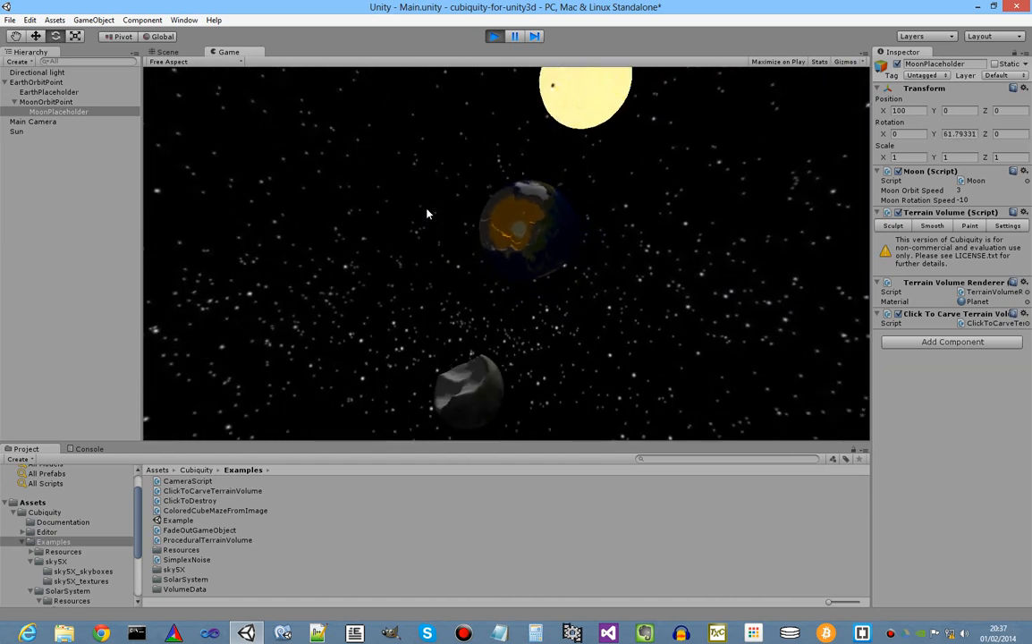
click(429, 206)
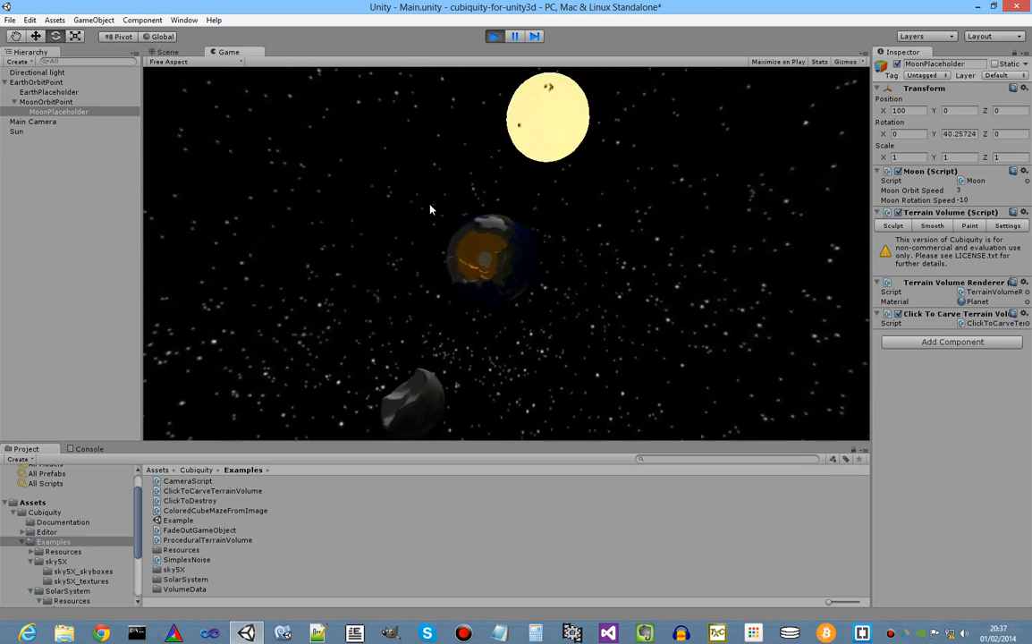
mouse_move(474, 234)
mouse_down()
mouse_move(483, 242)
mouse_move(465, 235)
mouse_up()
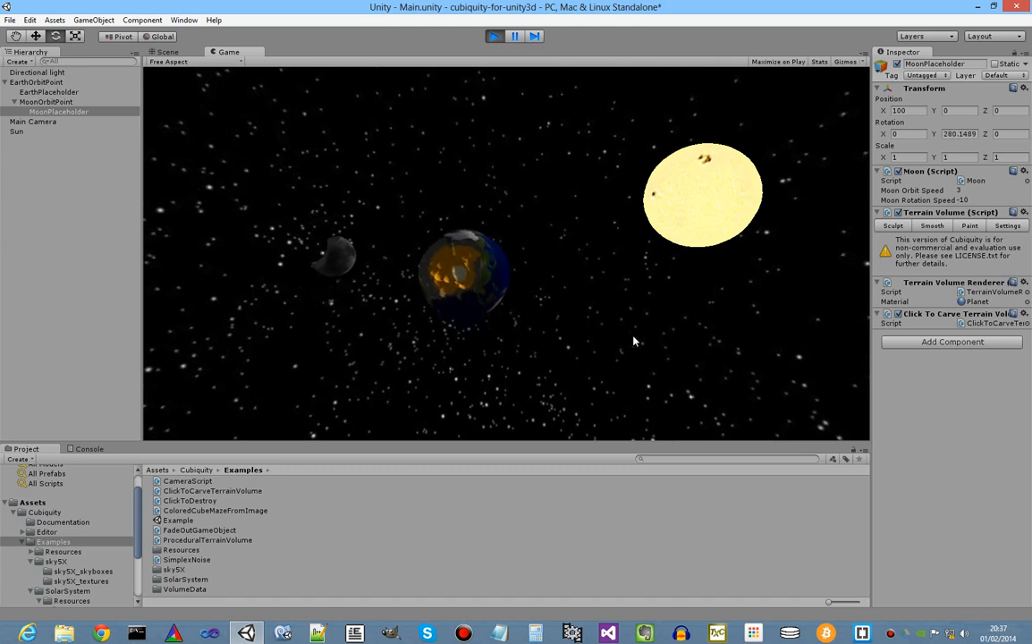
- Stop the running solar system scene and open the Example scene from the Examples folder
click(494, 37)
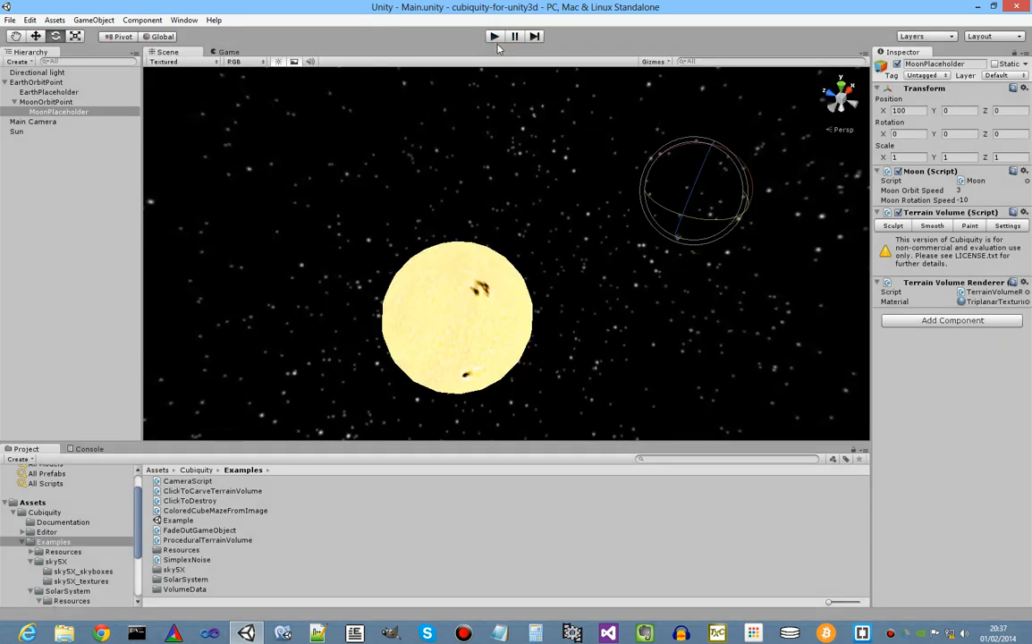
mouse_move(557, 220)
right_down()
mouse_move(575, 219)
mouse_move(562, 221)
right_up()
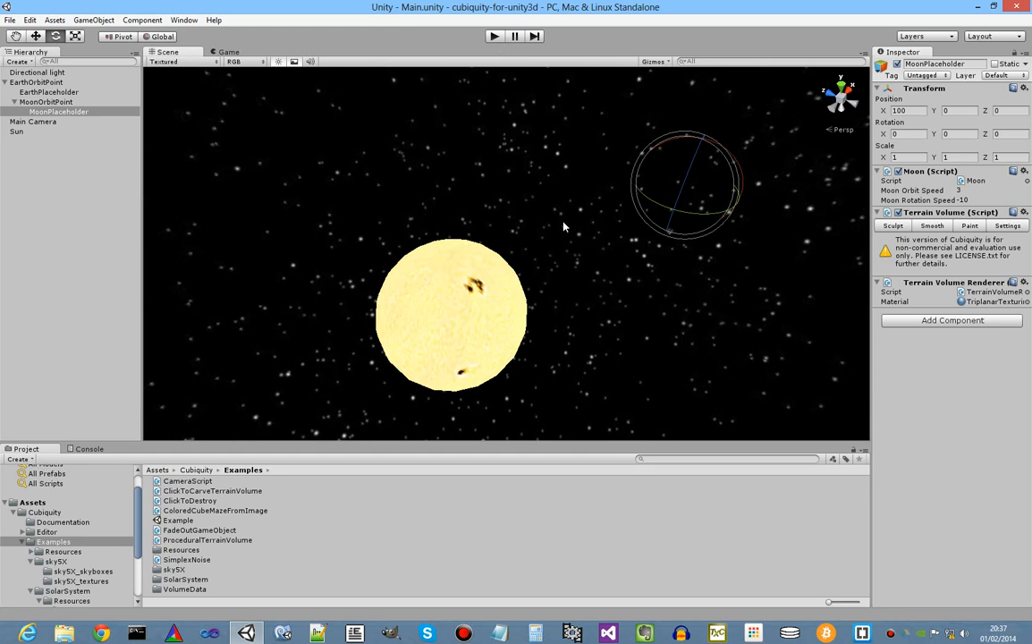
double_click(170, 521)
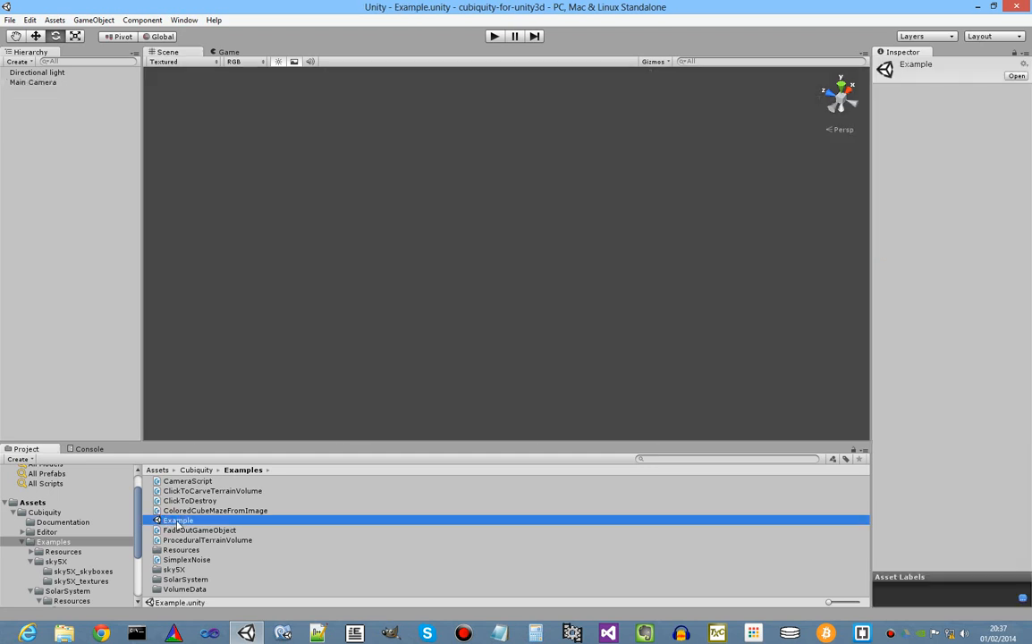
- Create a new Terrain Volume object in the Example scene
click(97, 21)
click(115, 47)
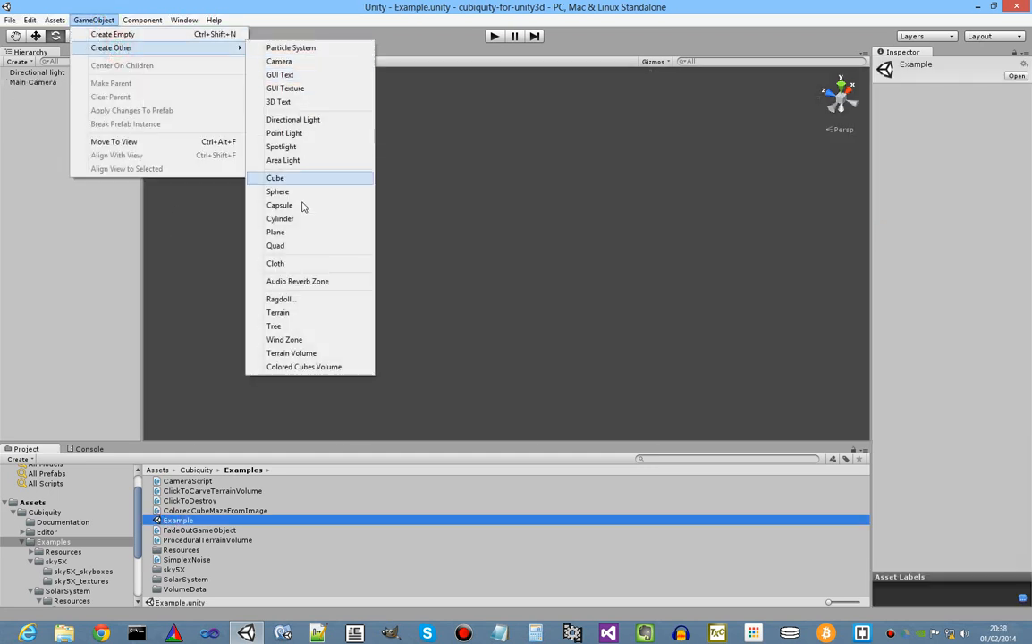
click(287, 355)
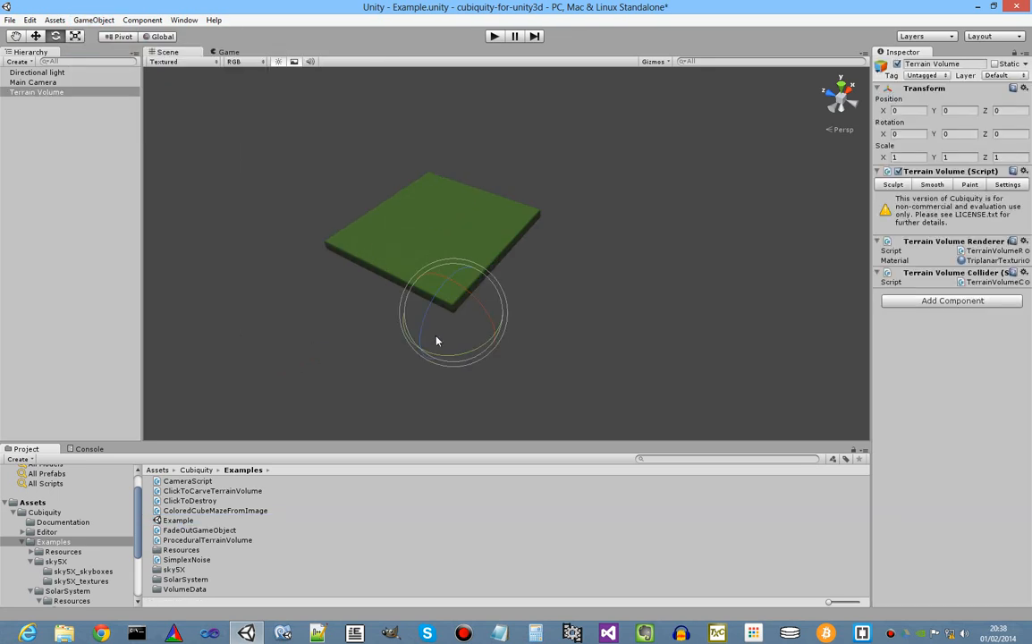
- Sculpt a hilly ridge on the Terrain Volume with the third and fourth brushes at a larger radius, and carve a trench across one corner
alt+drag(437, 340, 683, 261)
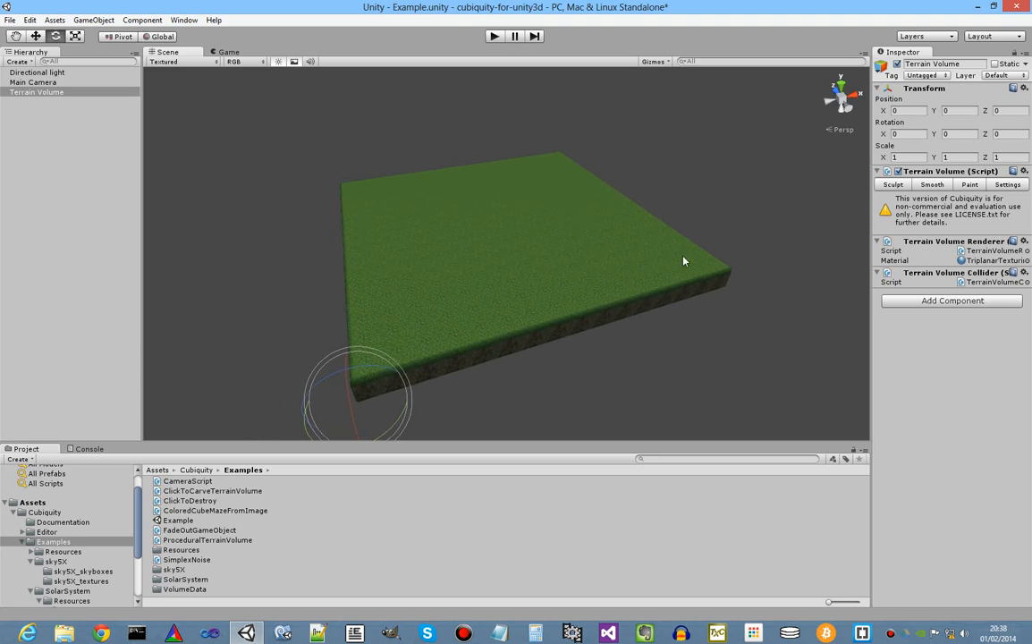
click(884, 186)
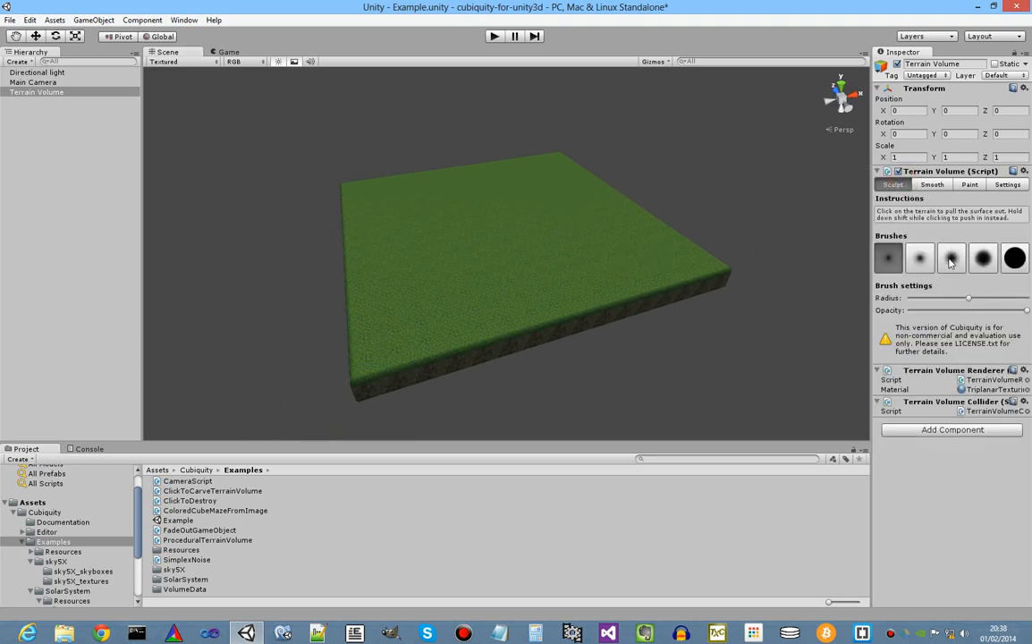
click(951, 261)
drag(969, 298, 1000, 301)
mouse_move(459, 173)
mouse_down()
mouse_move(535, 205)
mouse_move(528, 234)
mouse_up()
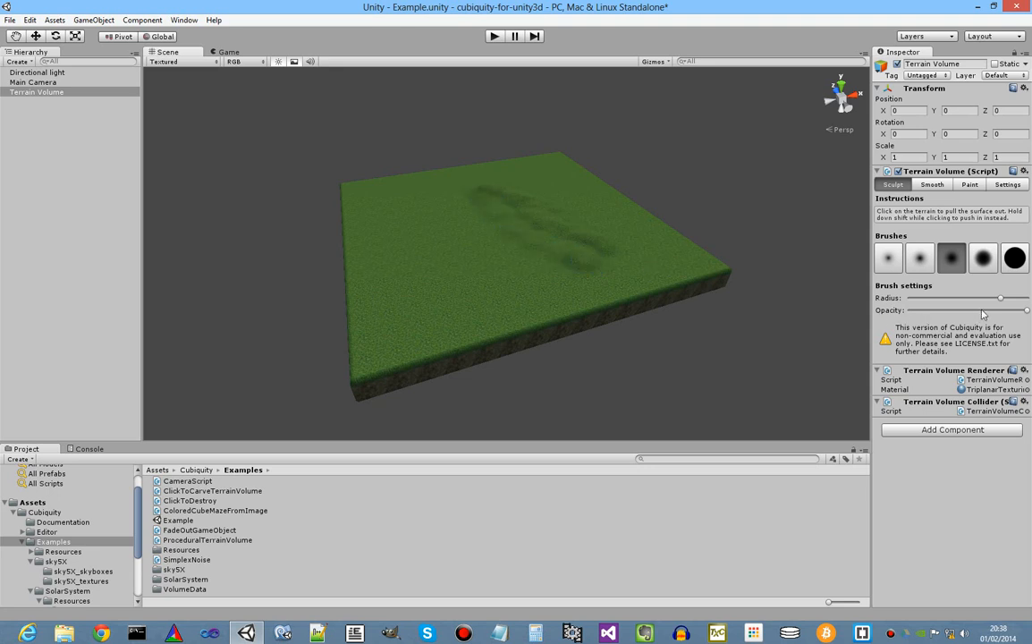
click(983, 259)
mouse_move(537, 192)
mouse_down()
mouse_move(576, 237)
mouse_move(549, 265)
mouse_move(492, 199)
mouse_move(467, 201)
mouse_move(541, 279)
mouse_move(464, 199)
mouse_move(534, 231)
mouse_move(501, 229)
mouse_move(528, 187)
mouse_move(553, 219)
mouse_up()
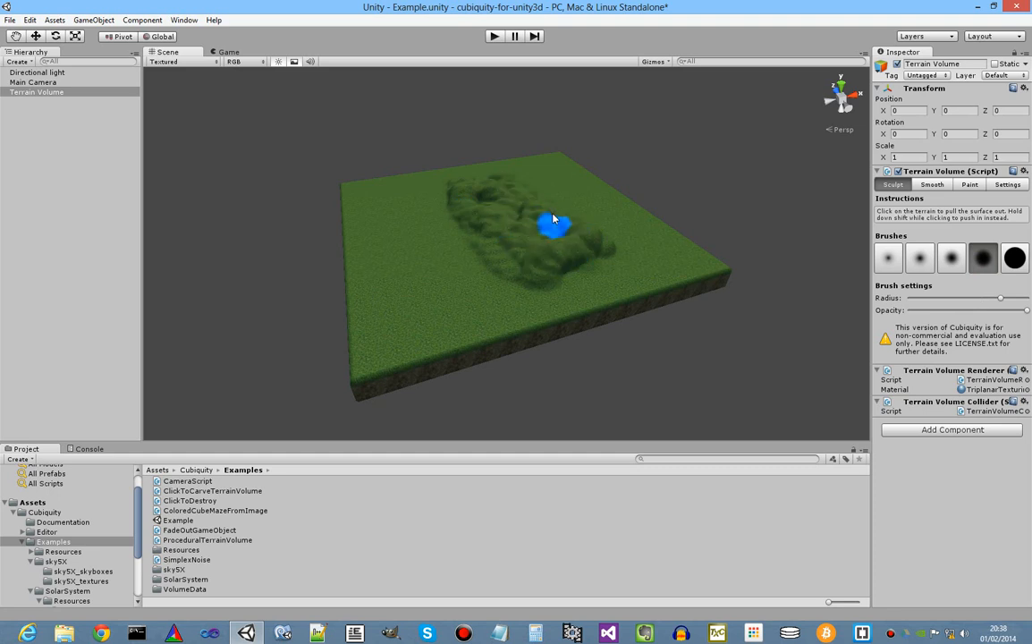
mouse_move(471, 205)
mouse_down()
mouse_move(532, 273)
mouse_move(503, 204)
mouse_move(541, 249)
mouse_move(514, 185)
mouse_move(546, 222)
mouse_move(567, 284)
mouse_move(407, 207)
mouse_move(451, 193)
mouse_up()
alt+drag(469, 242, 557, 249)
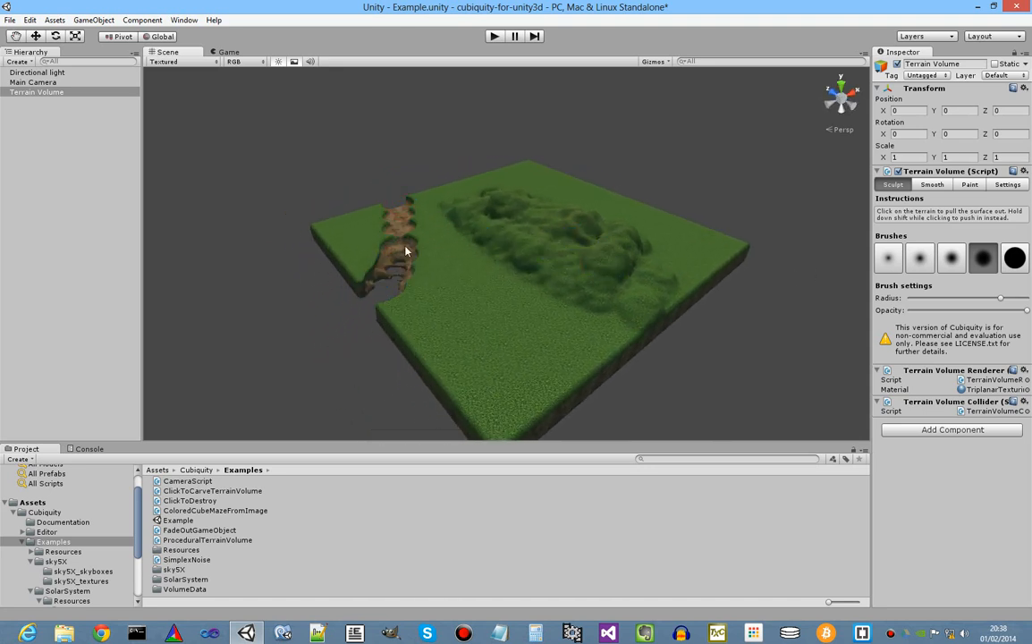
shift+drag(400, 205, 388, 277)
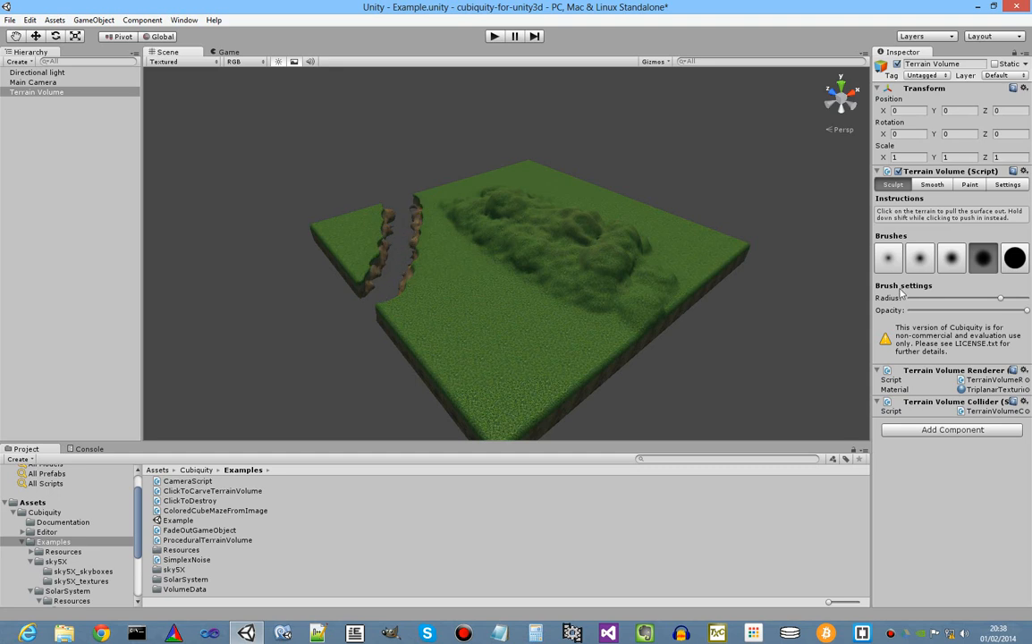
- Paint the terrain's near corner with the brown soil material
click(970, 185)
click(951, 317)
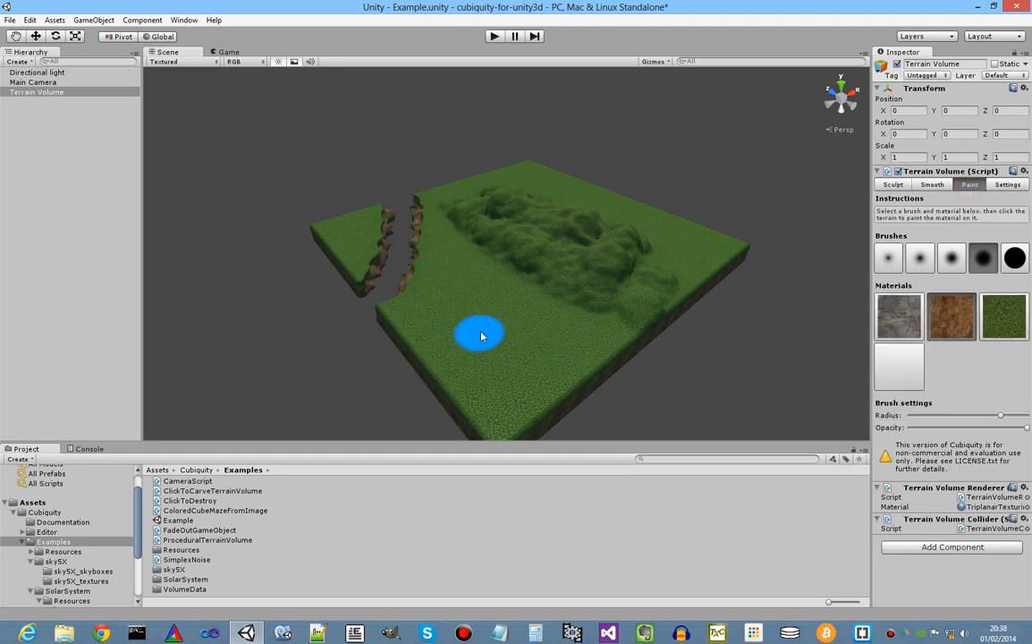
mouse_move(479, 335)
mouse_down()
mouse_move(452, 385)
mouse_move(595, 409)
mouse_move(497, 325)
mouse_move(398, 354)
mouse_move(614, 382)
mouse_up()
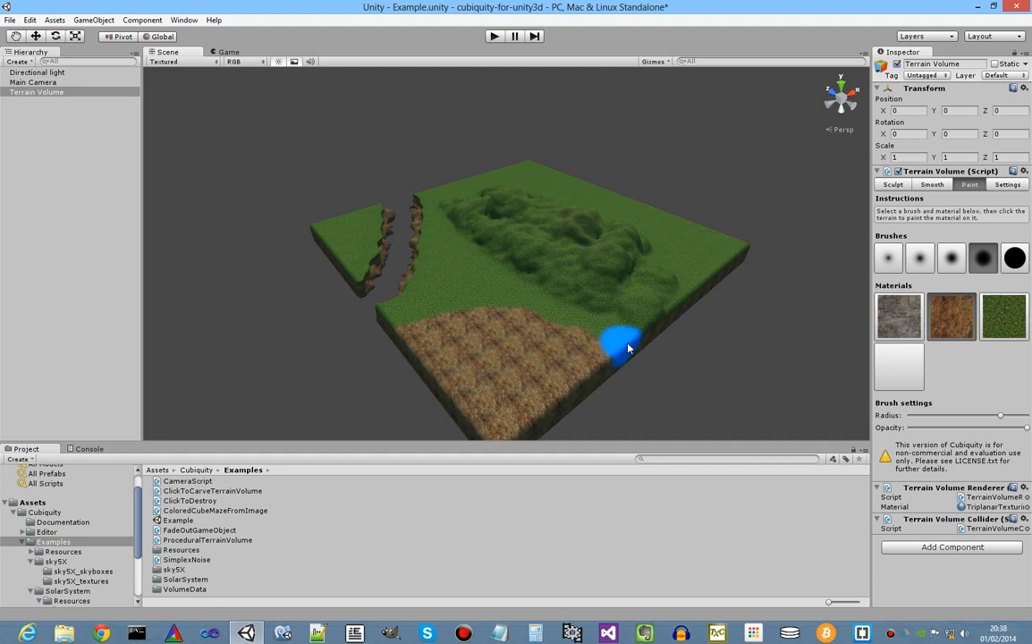
- Move the Terrain Volume to about X 15.04 and Z -0.27
alt+drag(617, 341, 523, 318)
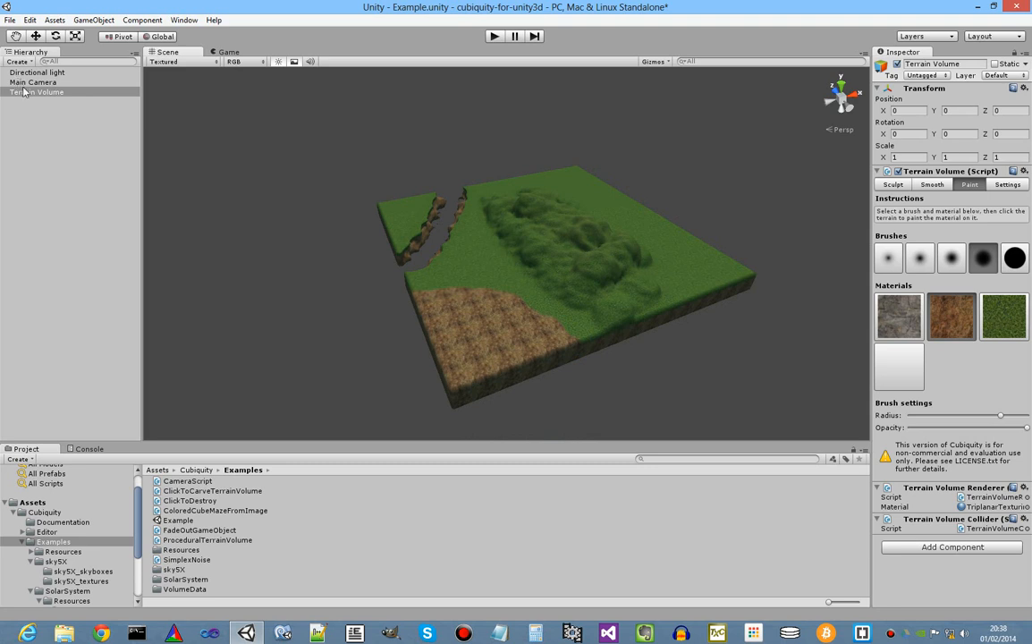
click(36, 36)
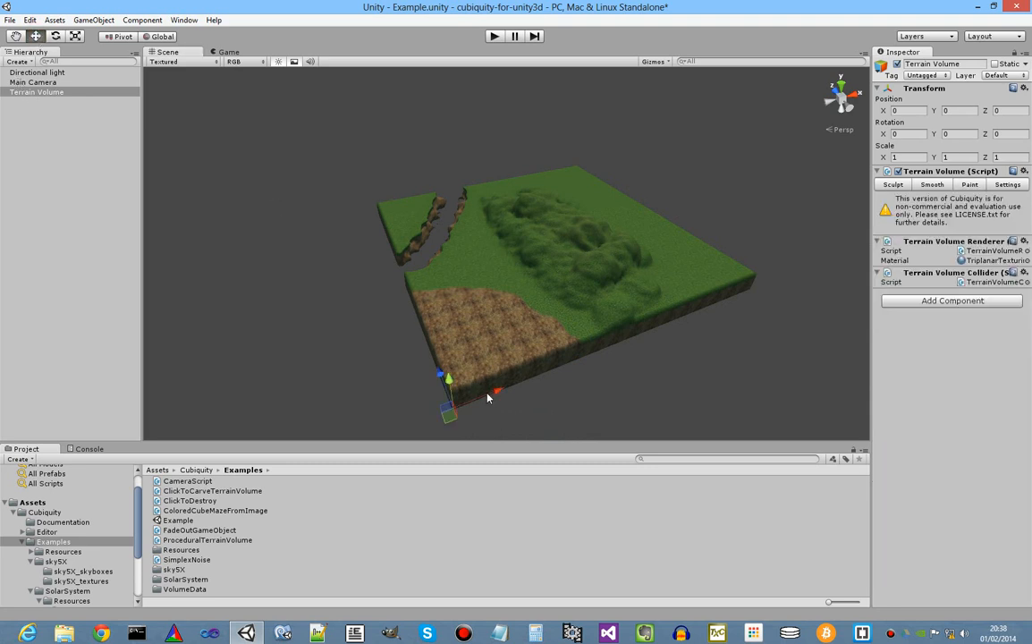
drag(490, 395, 544, 396)
drag(467, 395, 454, 310)
click(50, 93)
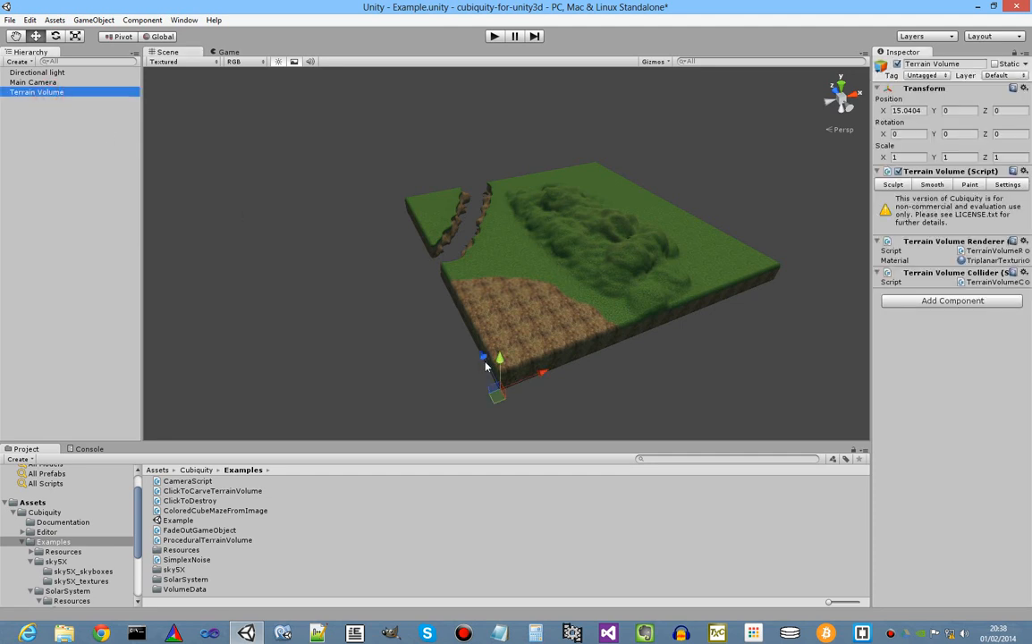
drag(486, 360, 479, 383)
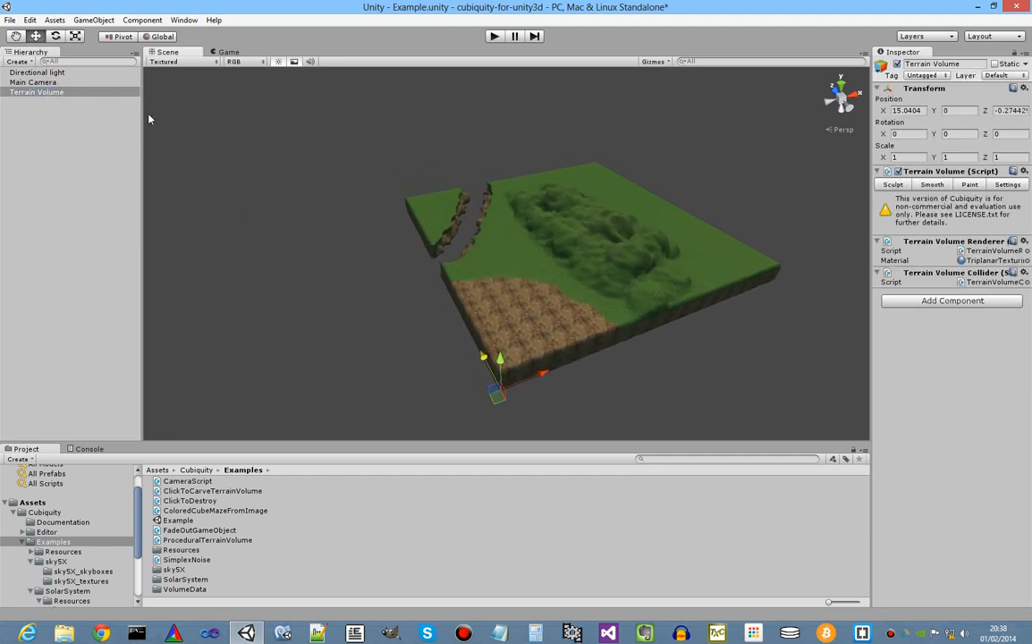
- Rotate the Terrain Volume to about 19.26 on Z and scale it to about 1.13, 2.12 and 0.80
click(55, 37)
drag(533, 360, 512, 384)
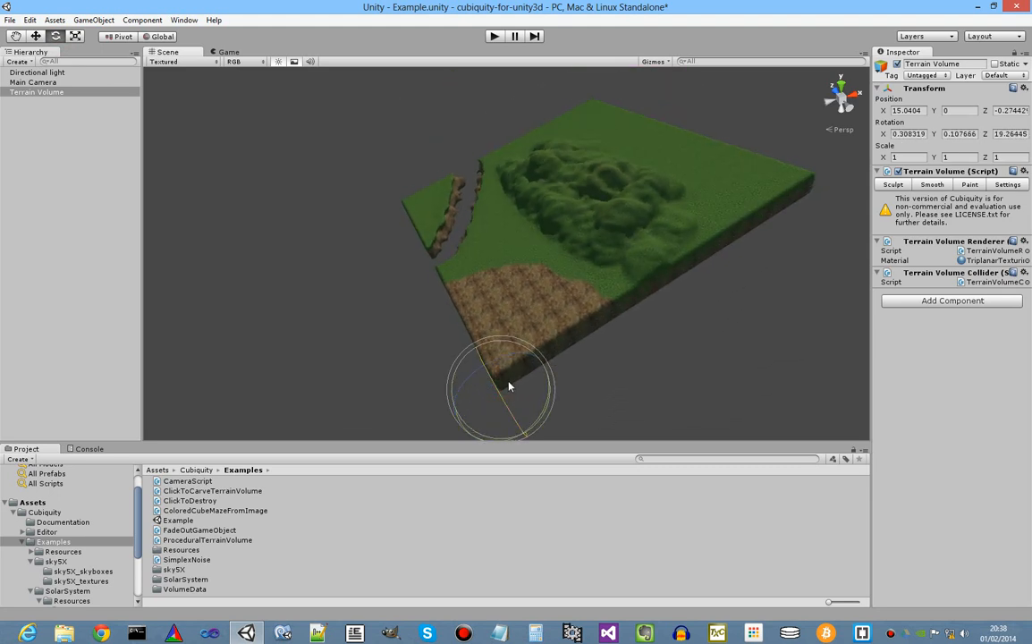
click(77, 37)
drag(488, 371, 767, 296)
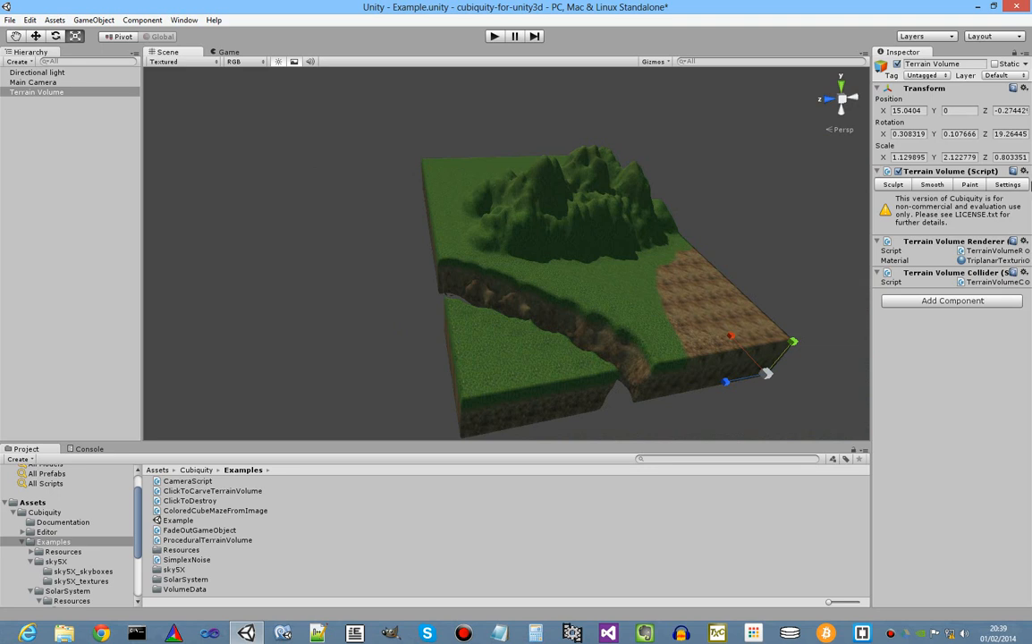
- Paint grey rock on the tip of the soil corner and raise a ridge along the trench's inner edge
click(969, 185)
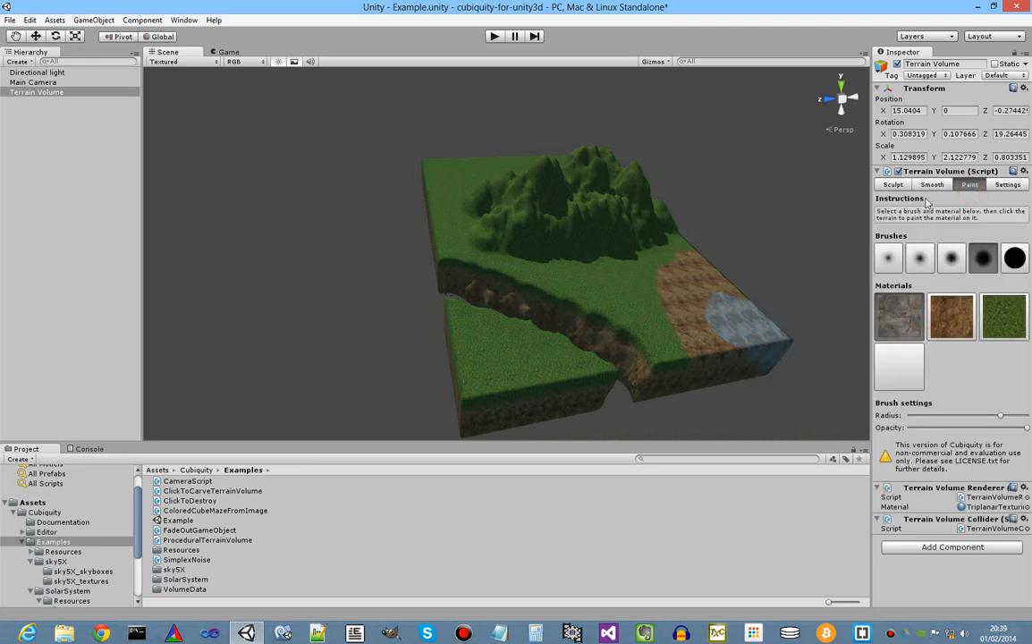
click(893, 185)
mouse_move(608, 286)
mouse_down()
mouse_move(663, 337)
mouse_move(577, 280)
mouse_move(591, 286)
mouse_move(523, 277)
mouse_up()
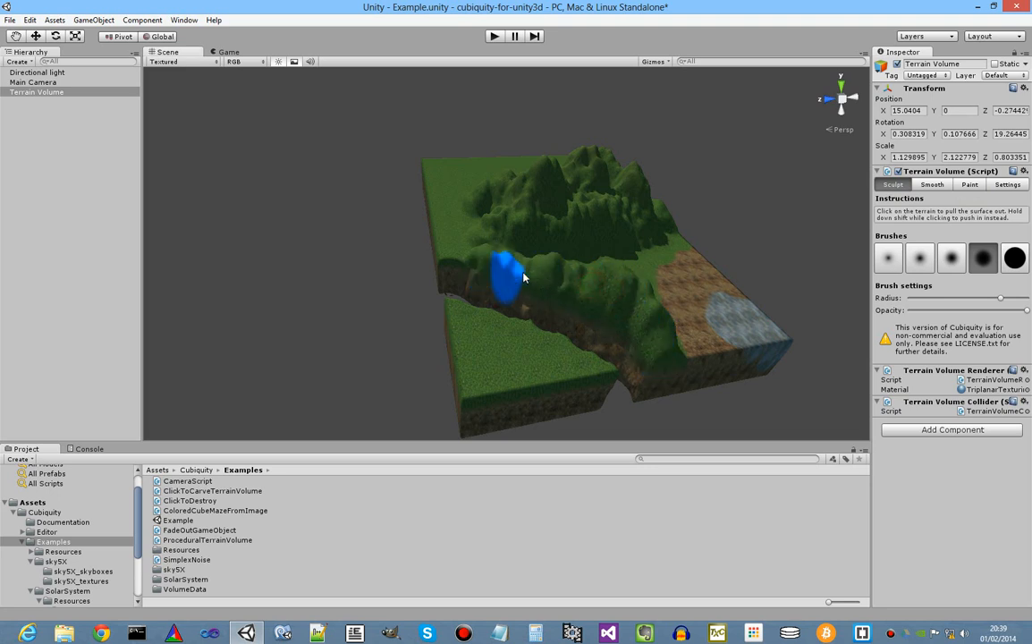
- Tilt the Terrain Volume to about 51.39 on Z
click(54, 36)
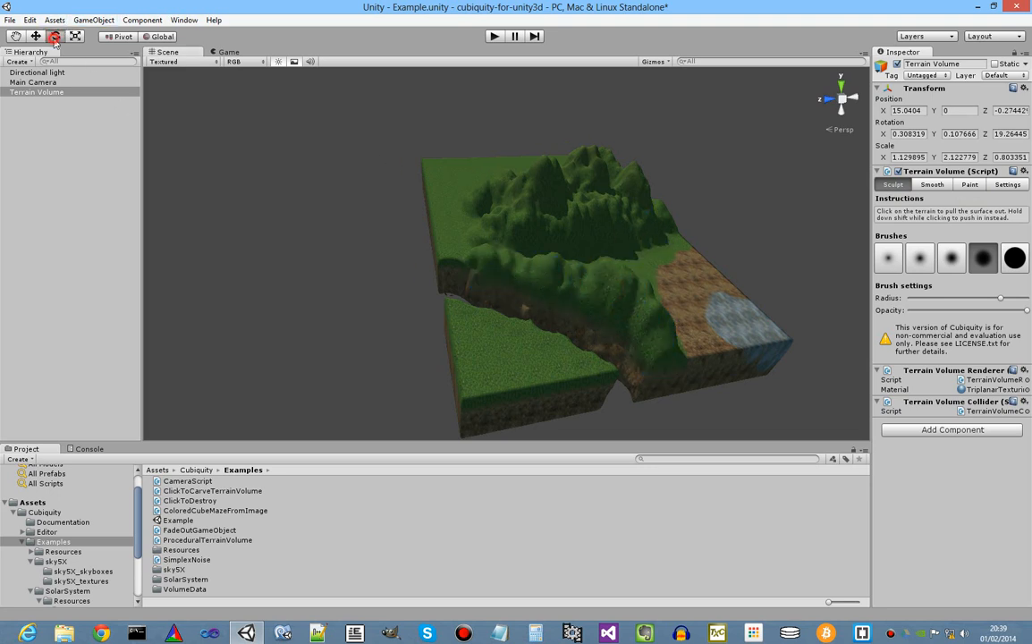
mouse_move(792, 346)
mouse_down()
mouse_move(814, 375)
mouse_move(740, 353)
mouse_move(543, 152)
mouse_up()
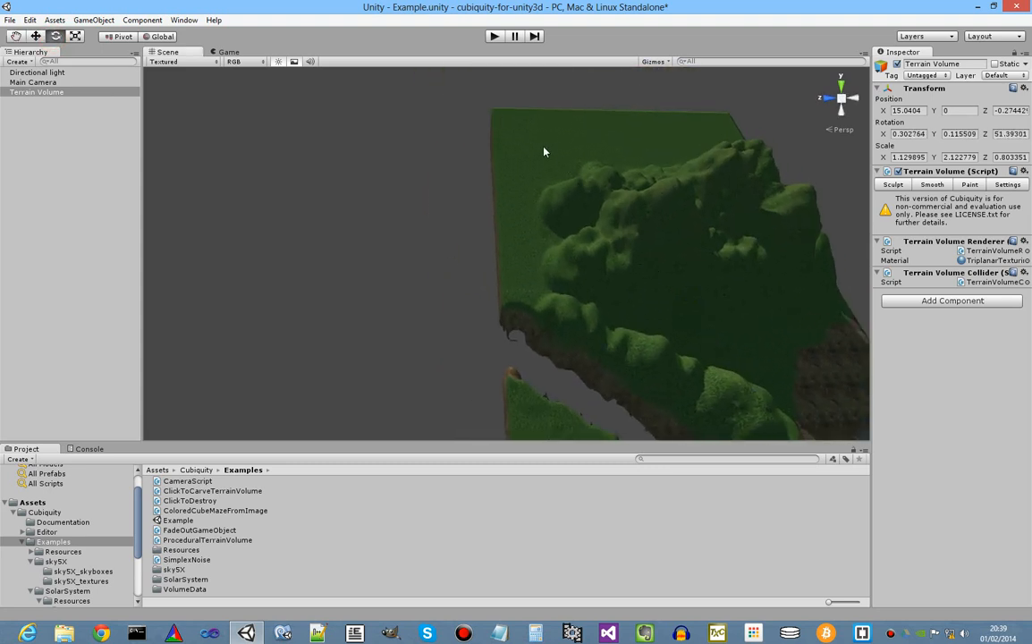
click(63, 95)
- Smooth the hill's slopes and the trench-side ridge, and carve a gap through the terrain's far grassy corner
click(935, 184)
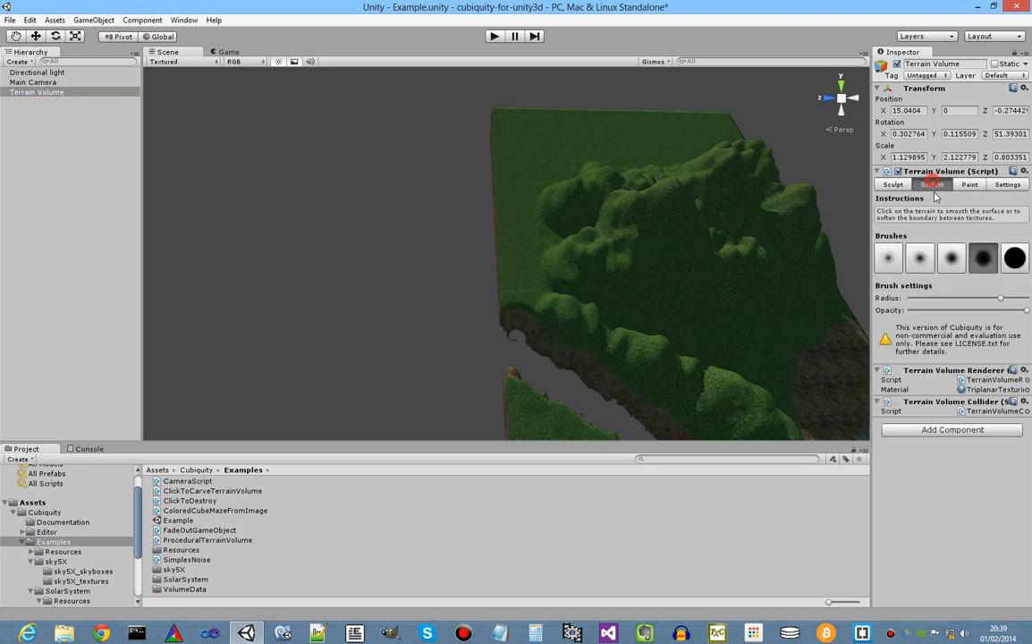
mouse_move(614, 183)
mouse_down()
mouse_move(617, 231)
mouse_move(601, 283)
mouse_move(556, 302)
mouse_up()
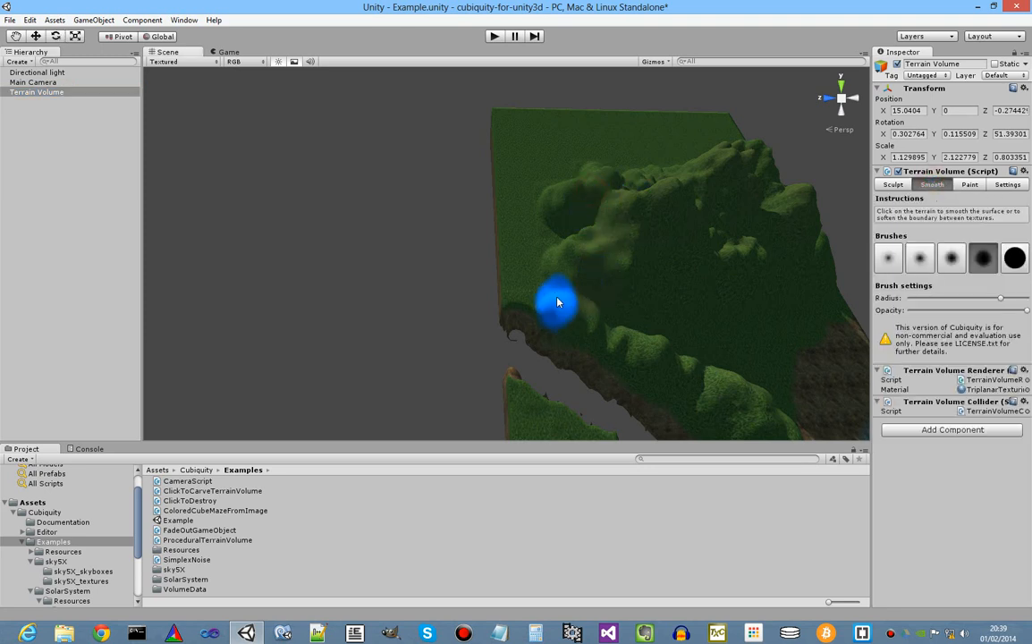
mouse_move(671, 363)
mouse_down()
mouse_move(735, 391)
mouse_move(712, 191)
mouse_move(741, 264)
mouse_up()
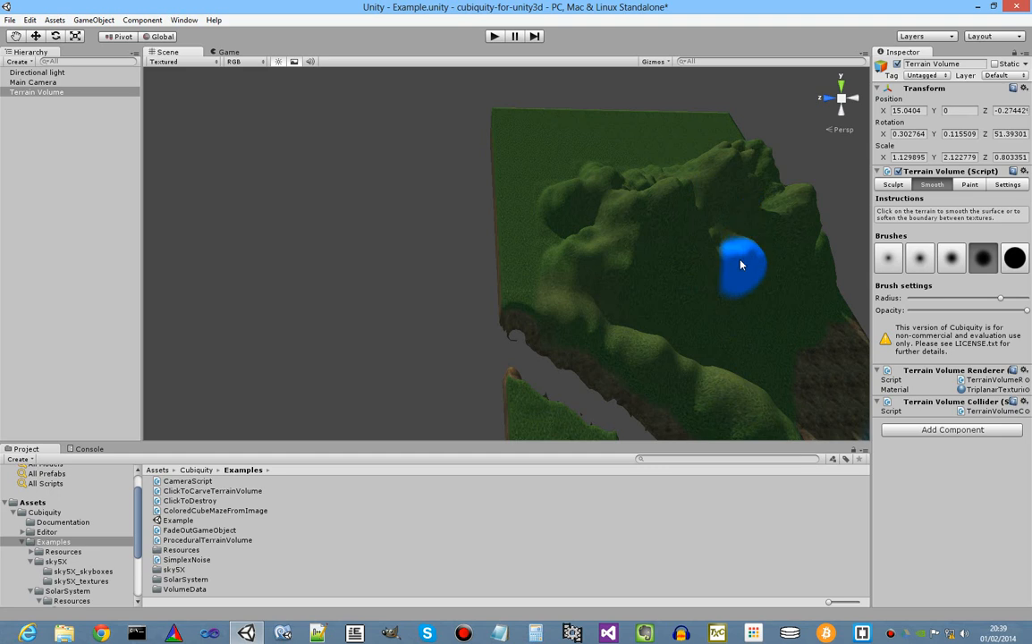
click(894, 185)
drag(552, 122, 506, 168)
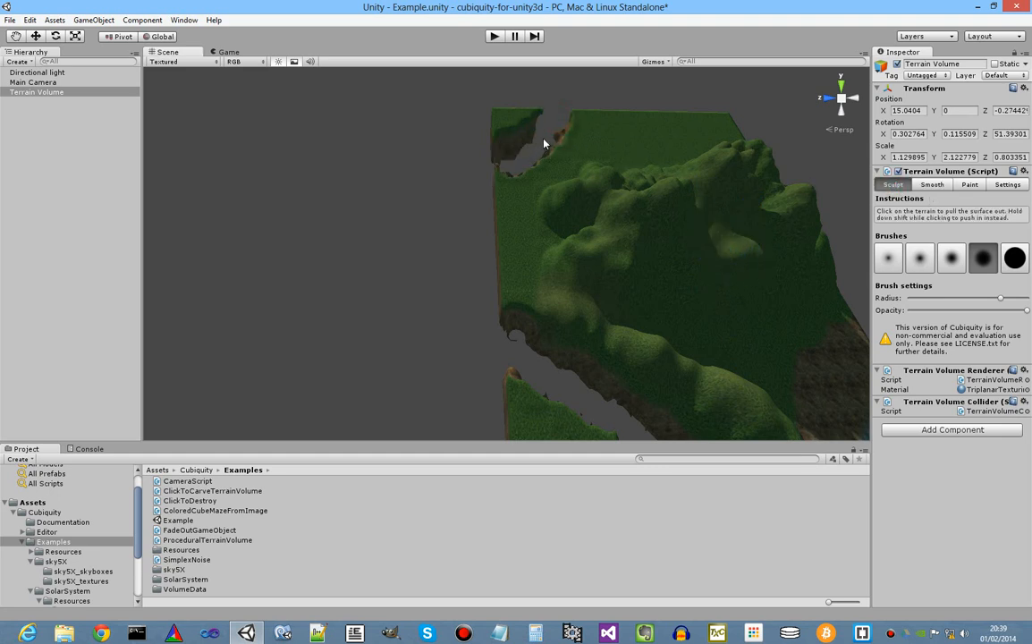
- Rotate the Terrain Volume nearly level again, to about 3.09 on Z
alt+drag(603, 133, 689, 219)
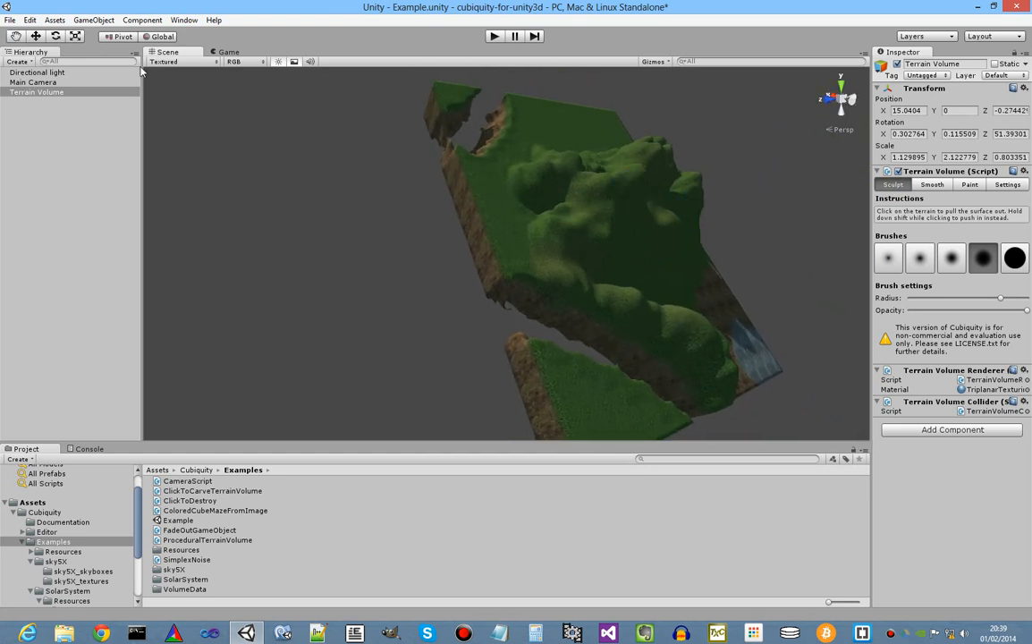
click(56, 37)
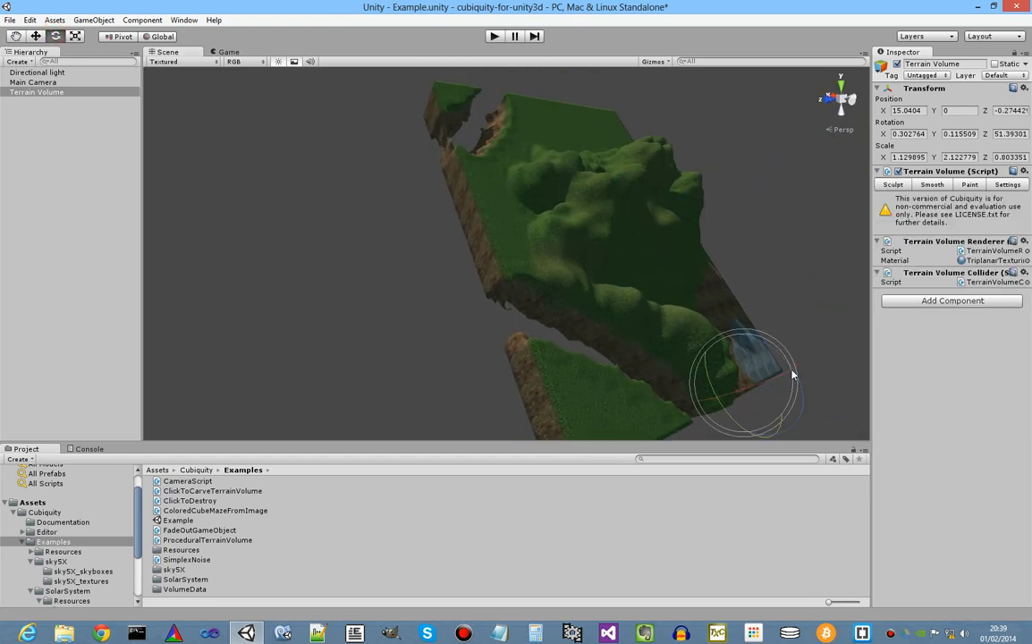
drag(802, 401, 728, 320)
- Examine the edited terrain from several angles and the texture slots of its TriplanarTexturing material
alt+drag(789, 286, 476, 347)
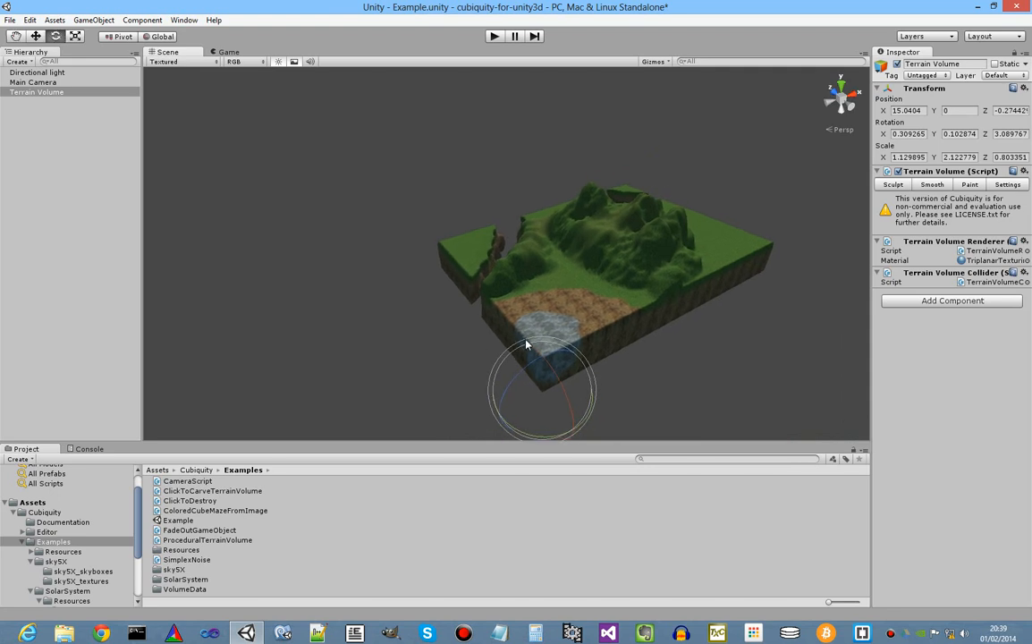
alt+drag(629, 343, 548, 377)
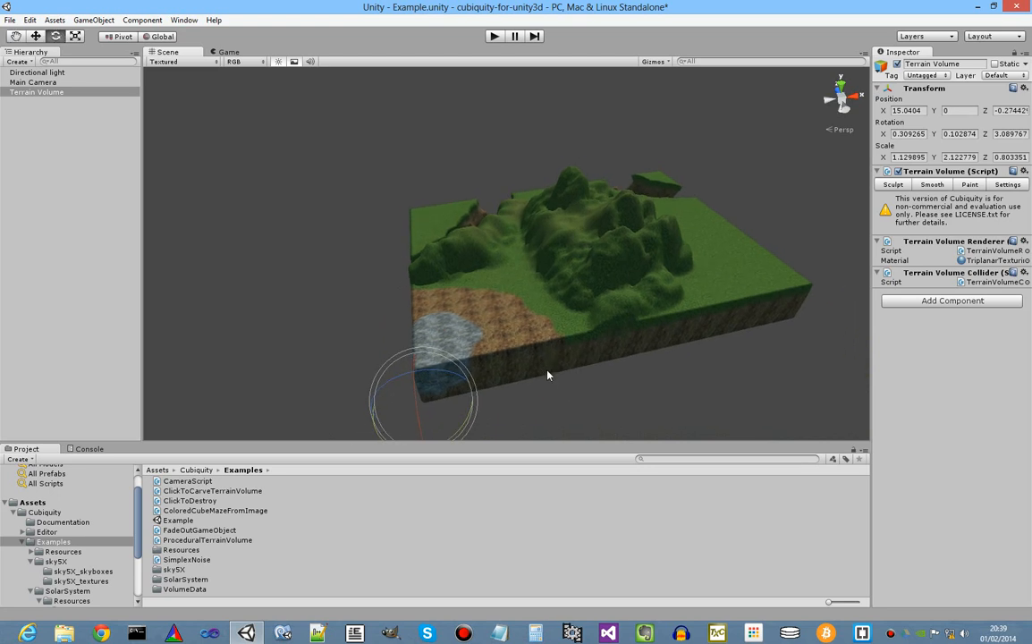
alt+drag(505, 357, 546, 329)
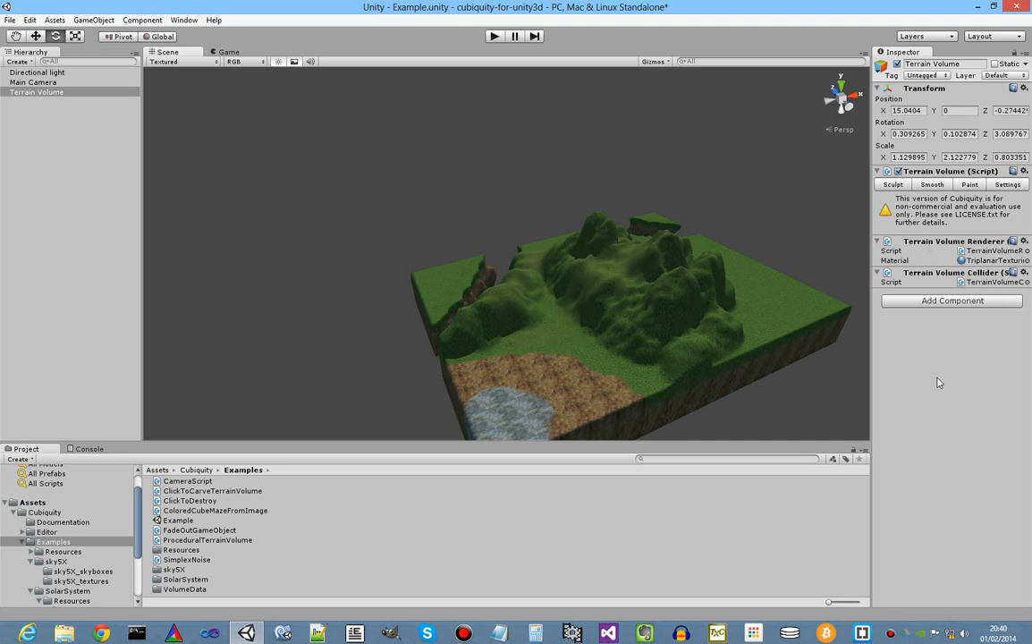
mouse_move(603, 353)
right_down()
mouse_move(606, 345)
mouse_move(613, 354)
right_up()
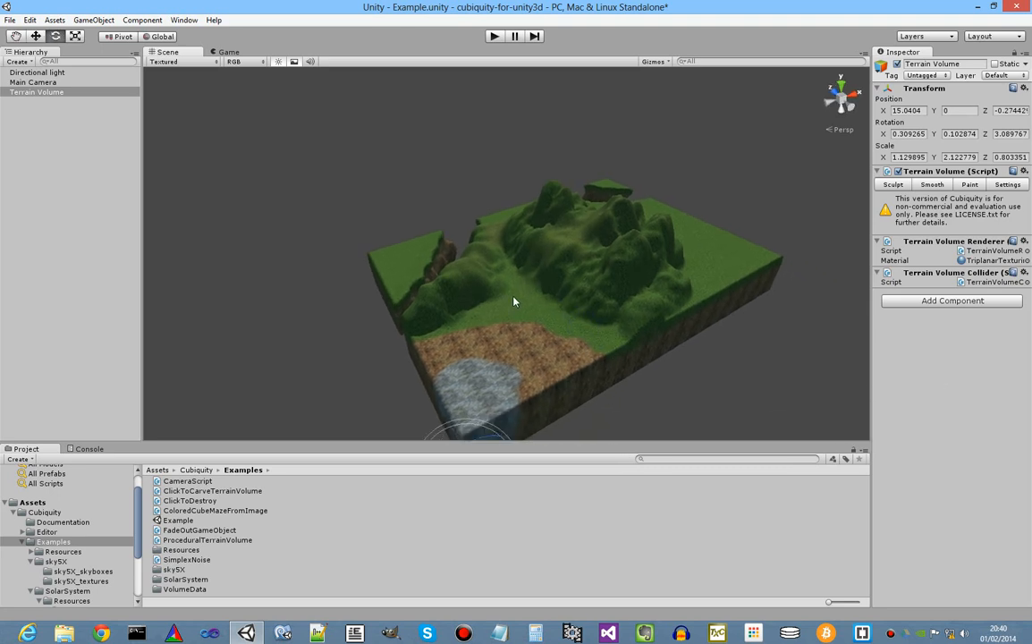
right_drag(537, 335, 515, 273)
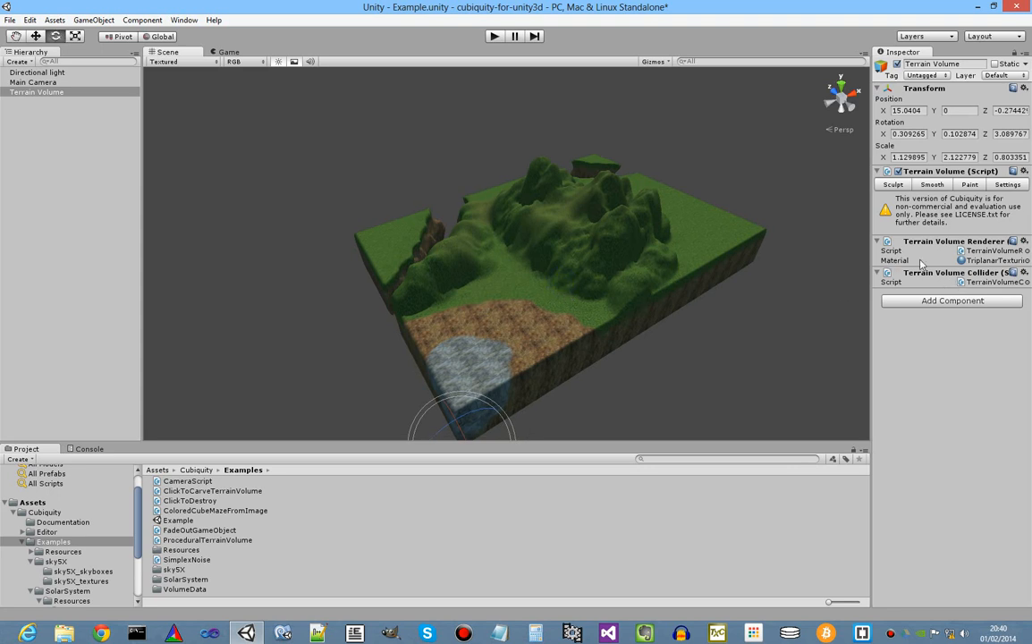
double_click(1015, 259)
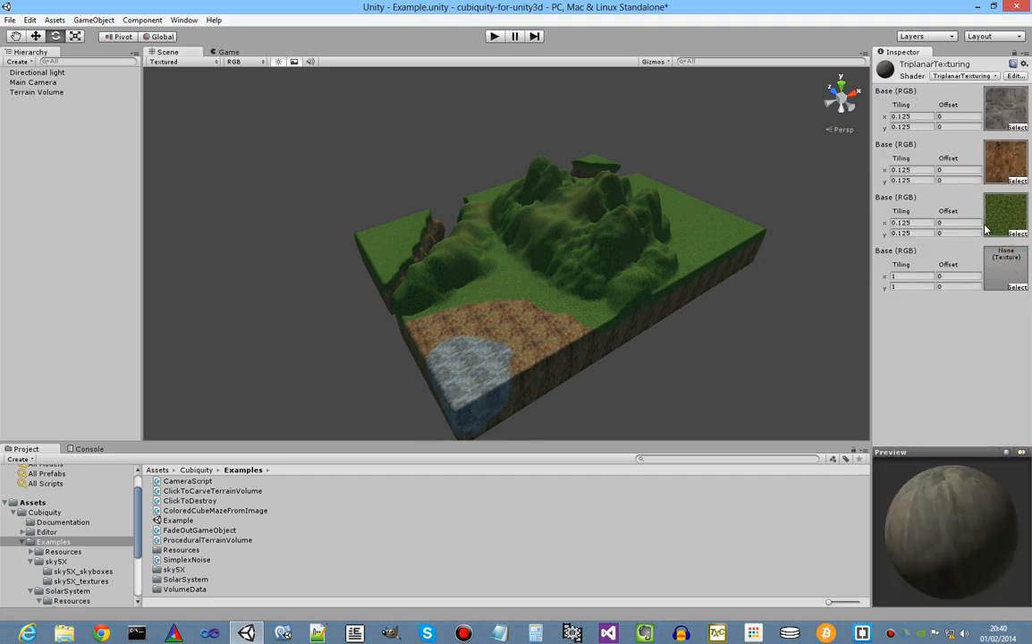
click(36, 93)
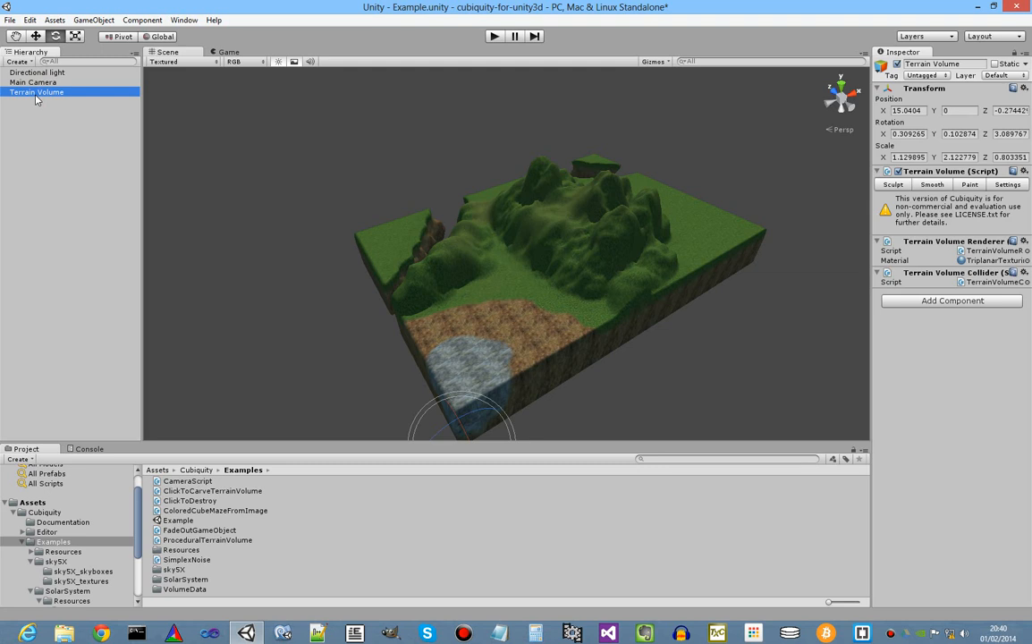
alt+drag(440, 299, 435, 322)
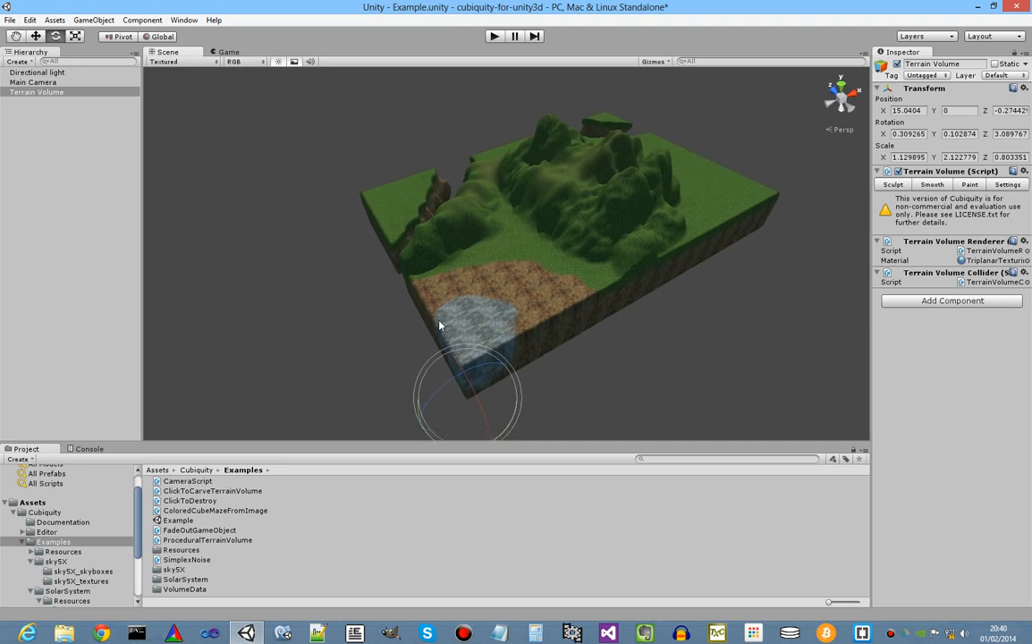
alt+drag(439, 325, 467, 302)
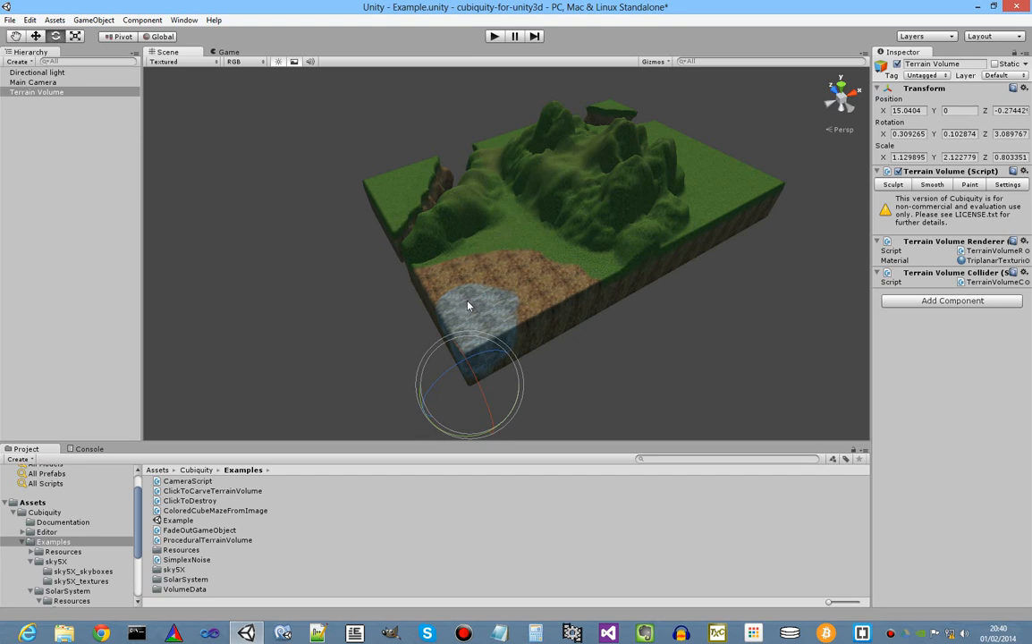